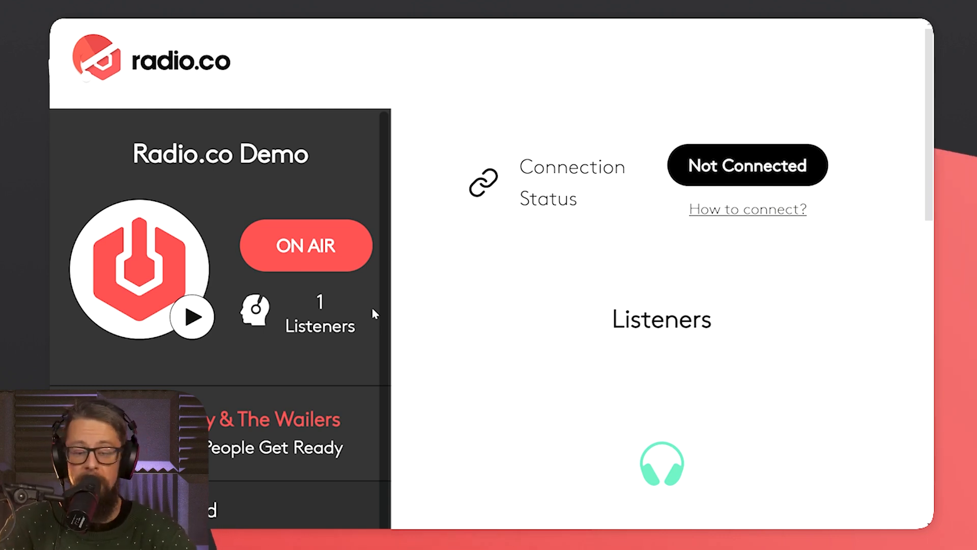
- Look over the station's on-air status options and connection details on the dashboard, and open the media upload options
{"action": "left_click", "coordinate": [329, 265]}
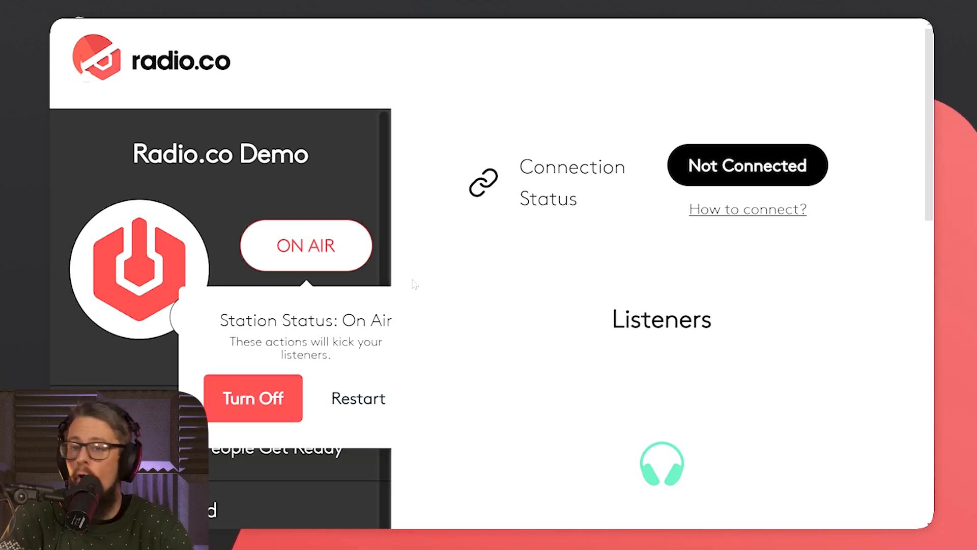
{"action": "left_click", "coordinate": [482, 271]}
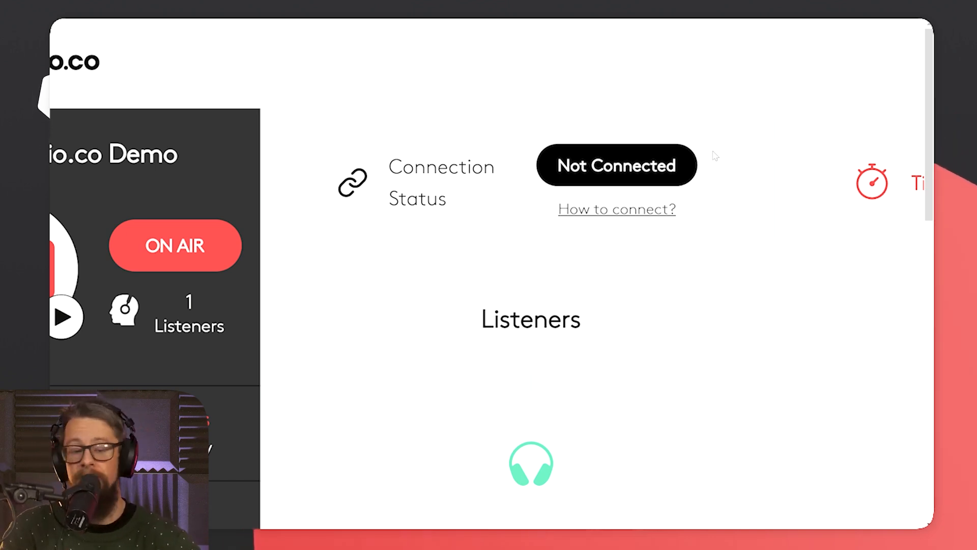
{"action": "scroll", "coordinate": [323, 324], "scroll_direction": "left", "scroll_amount": 3}
{"action": "scroll", "coordinate": [285, 341], "scroll_direction": "down", "scroll_amount": 2}
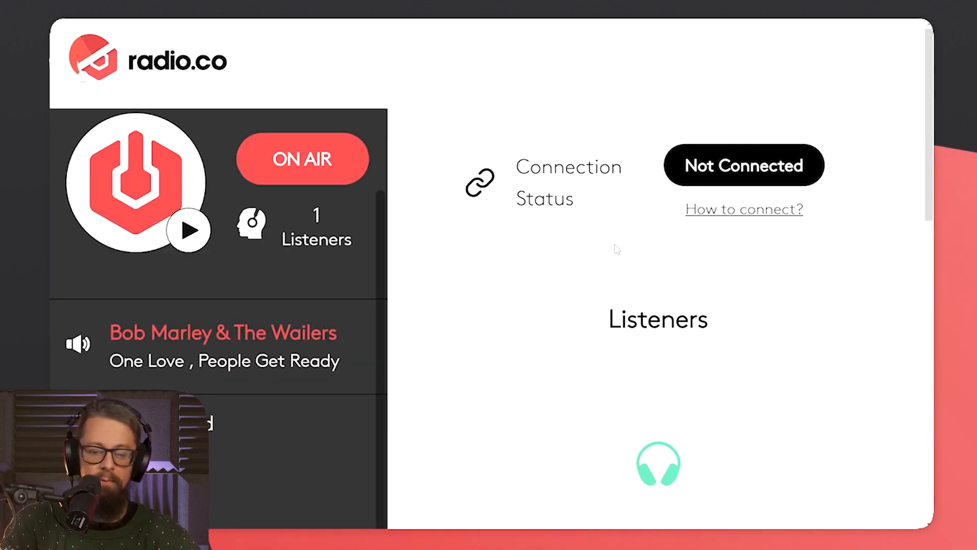
{"action": "scroll", "coordinate": [617, 249], "scroll_direction": "right", "scroll_amount": 5}
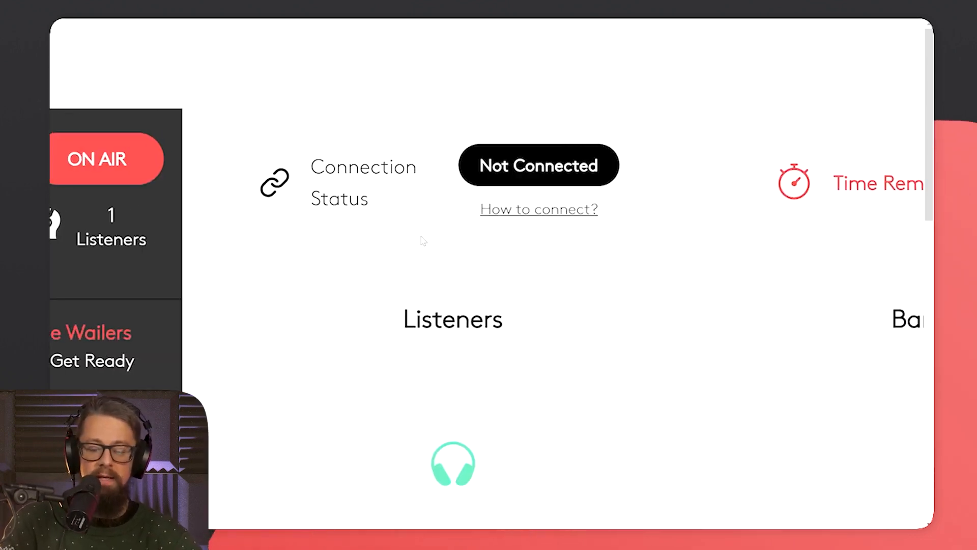
{"action": "scroll", "coordinate": [423, 241], "scroll_direction": "left", "scroll_amount": 1}
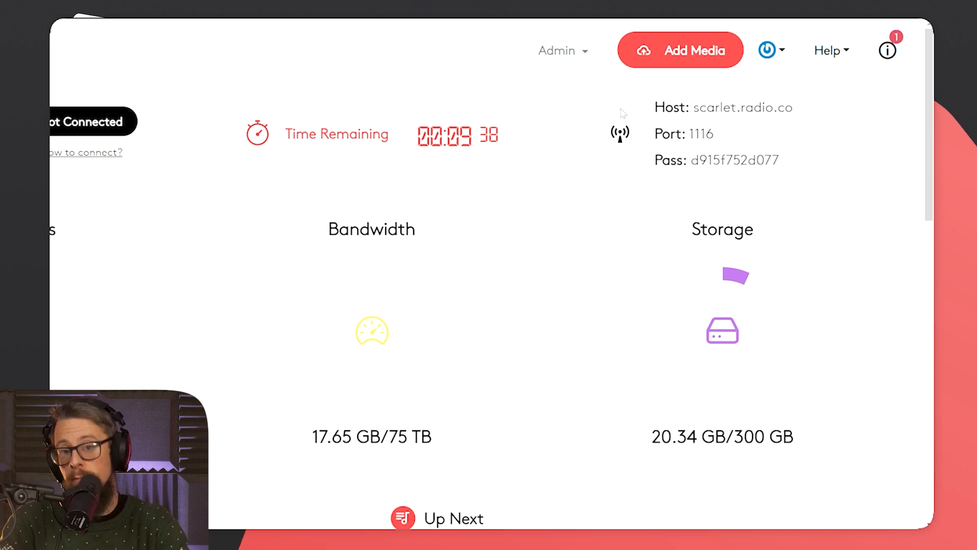
{"action": "left_click", "coordinate": [705, 53]}
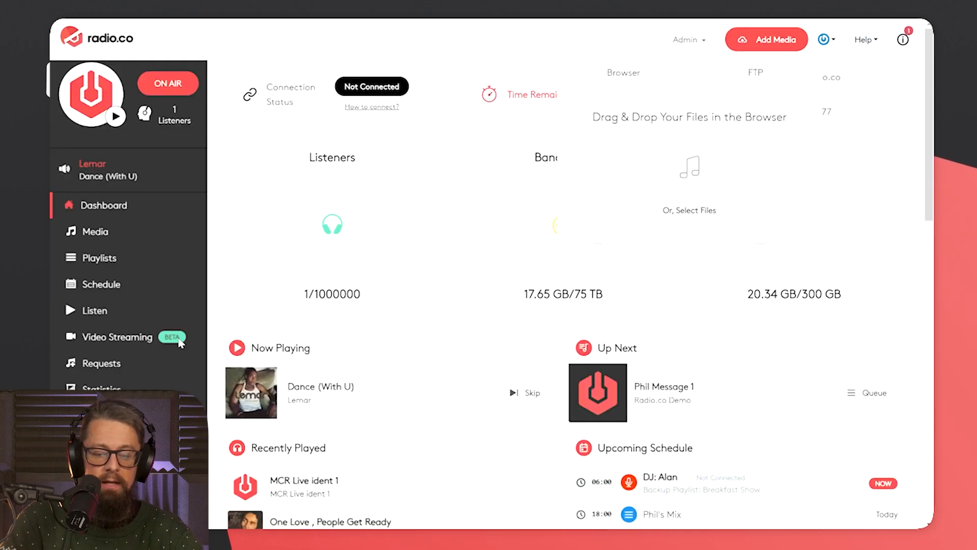
- Open the media library and look through the track list and the tags assigned to the tracks
{"action": "left_click", "coordinate": [86, 232]}
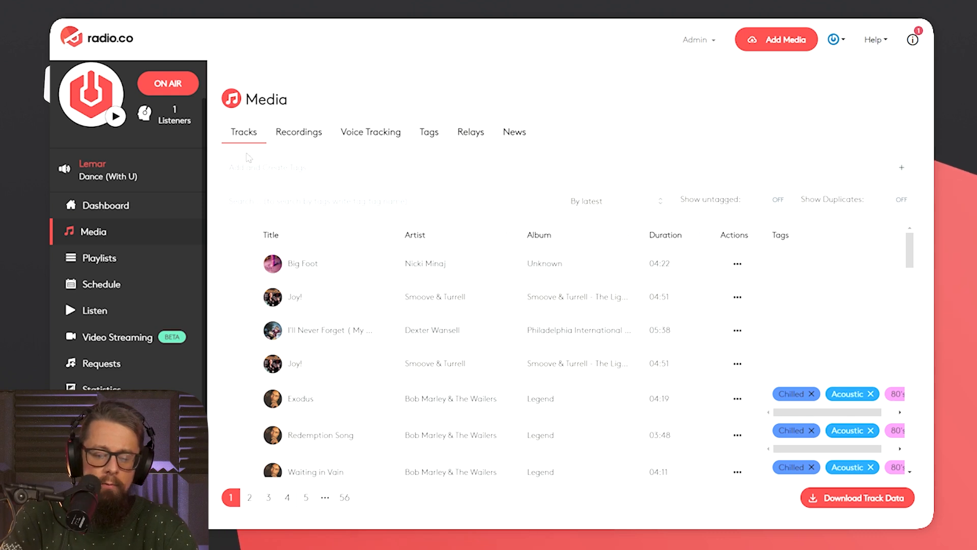
{"action": "scroll", "coordinate": [503, 328], "scroll_direction": "down", "scroll_amount": 5}
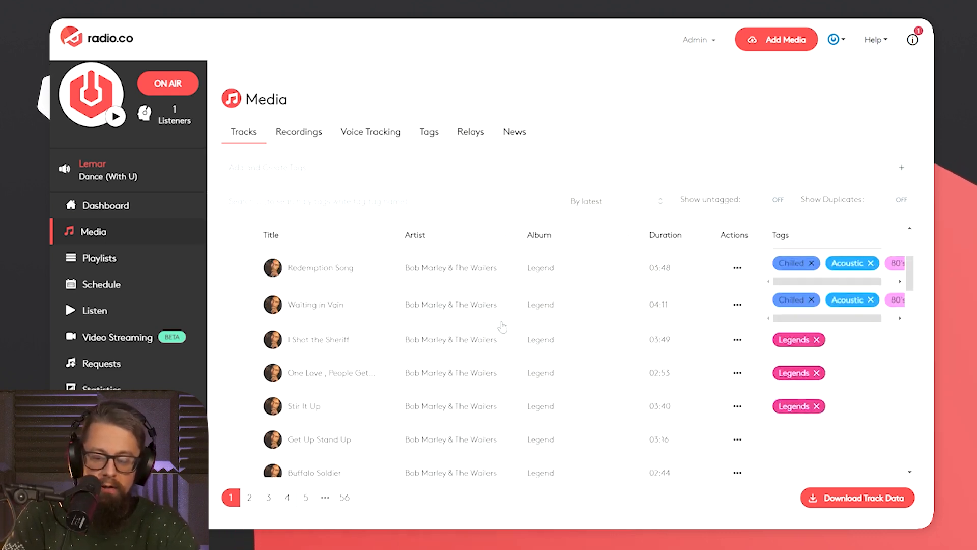
{"action": "scroll", "coordinate": [502, 327], "scroll_direction": "down", "scroll_amount": 15}
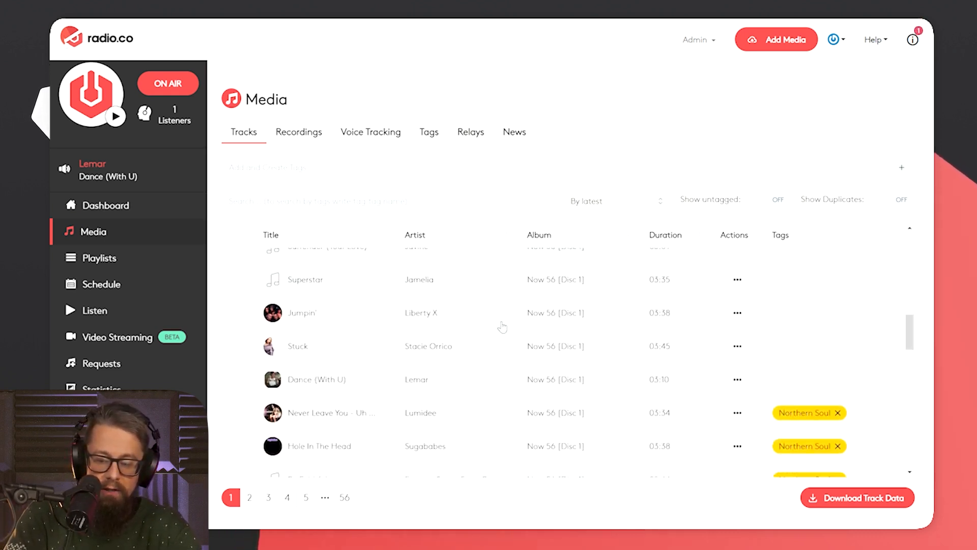
{"action": "scroll", "coordinate": [502, 328], "scroll_direction": "down", "scroll_amount": 8}
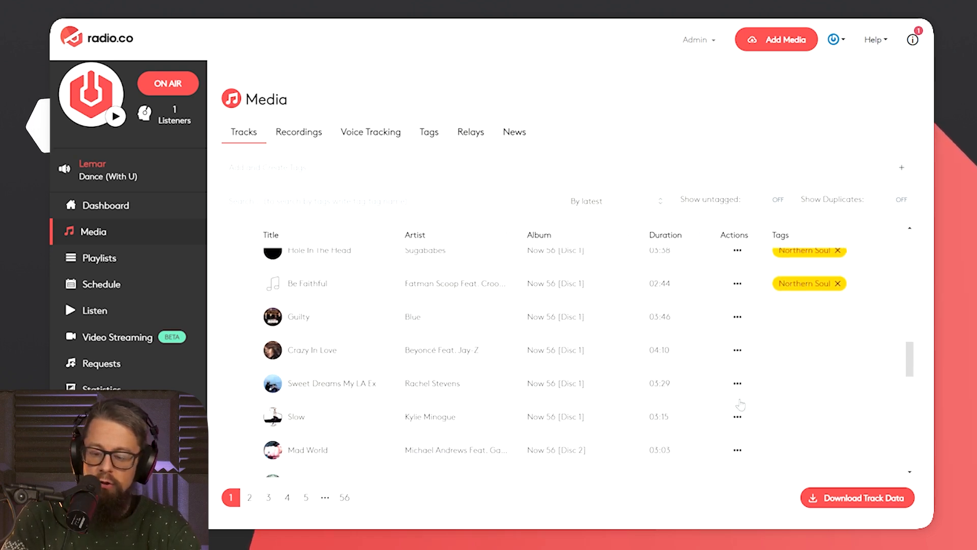
{"action": "scroll", "coordinate": [738, 404], "scroll_direction": "down", "scroll_amount": 3}
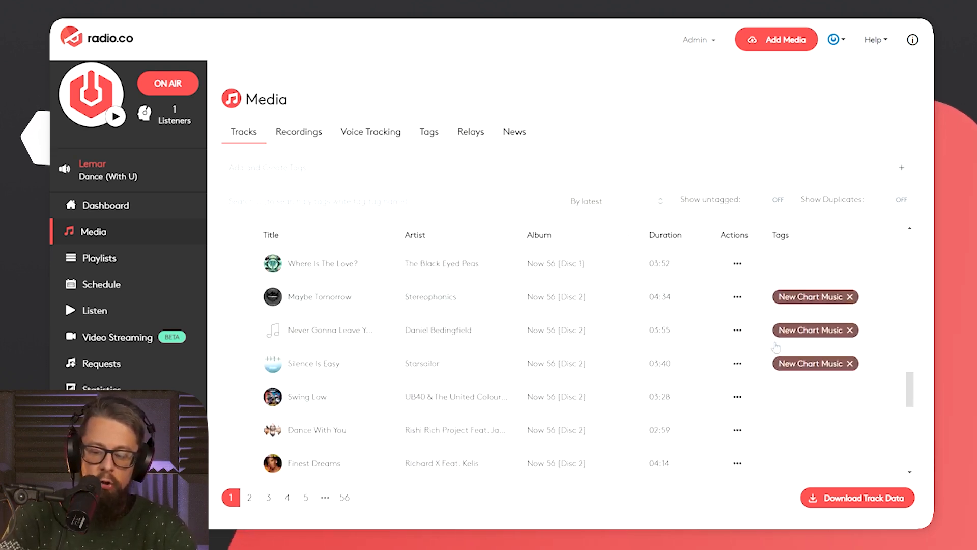
{"action": "scroll", "coordinate": [764, 367], "scroll_direction": "down", "scroll_amount": 5}
{"action": "scroll", "coordinate": [819, 330], "scroll_direction": "down", "scroll_amount": 4}
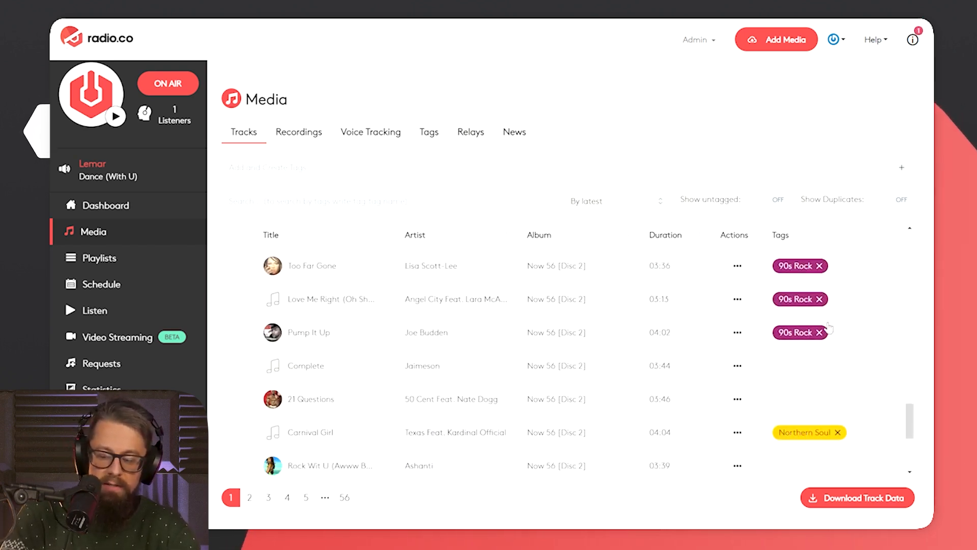
{"action": "scroll", "coordinate": [829, 328], "scroll_direction": "up", "scroll_amount": 5}
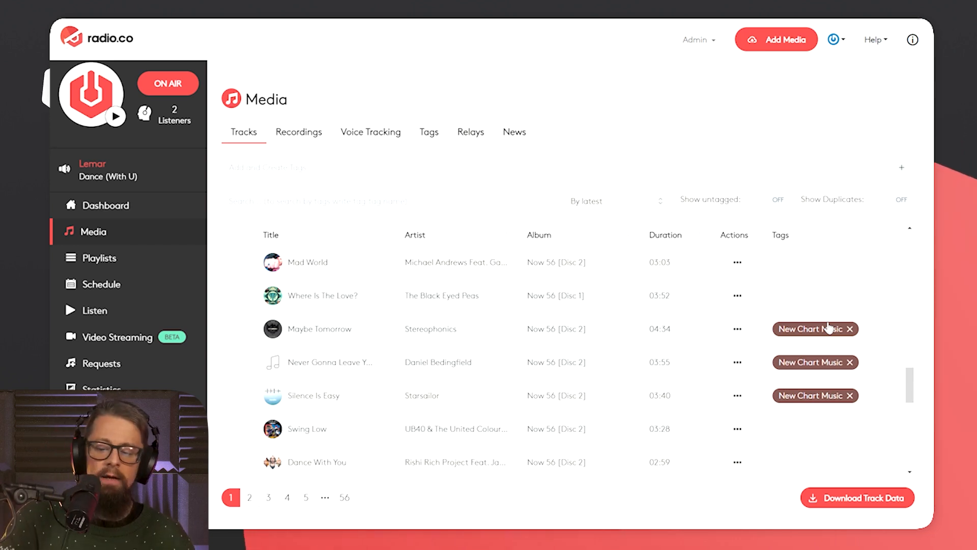
{"action": "scroll", "coordinate": [789, 300], "scroll_direction": "up", "scroll_amount": 2}
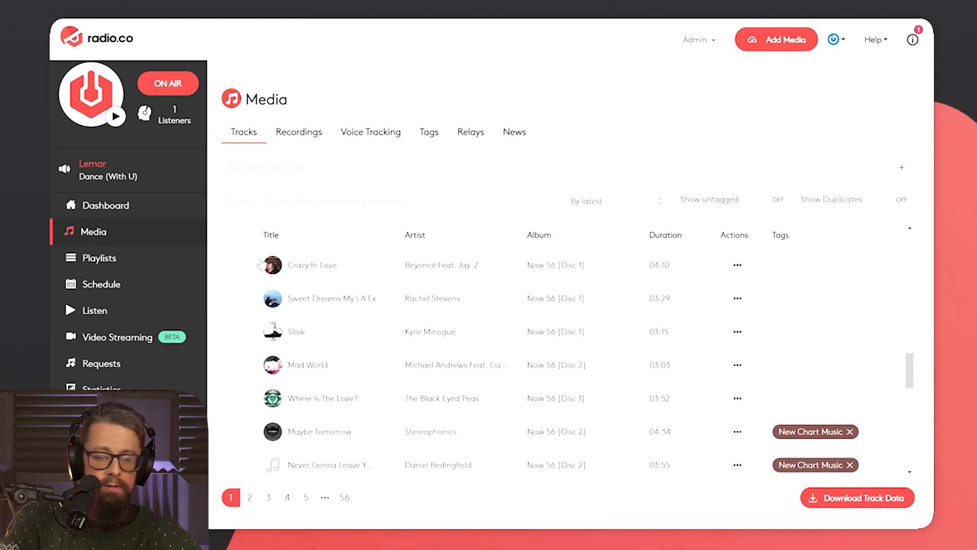
- Select the tracks Crazy In Love, Sweet Dreams My LA Ex and Slow, and create the new tag 70s Classic Rock for them
{"action": "left_click", "coordinate": [239, 275]}
{"action": "left_click", "coordinate": [238, 265]}
{"action": "left_click", "coordinate": [238, 299]}
{"action": "left_click", "coordinate": [239, 332]}
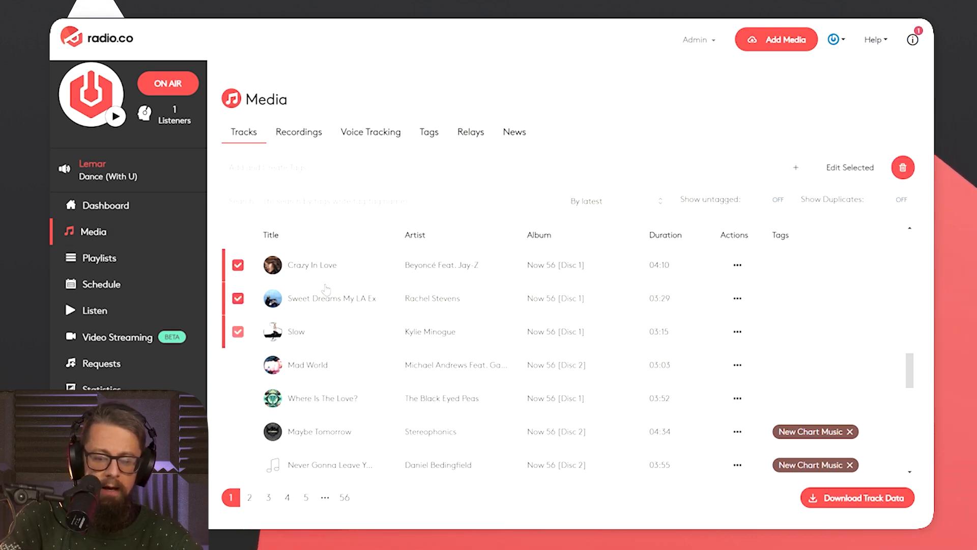
{"action": "left_click", "coordinate": [309, 180]}
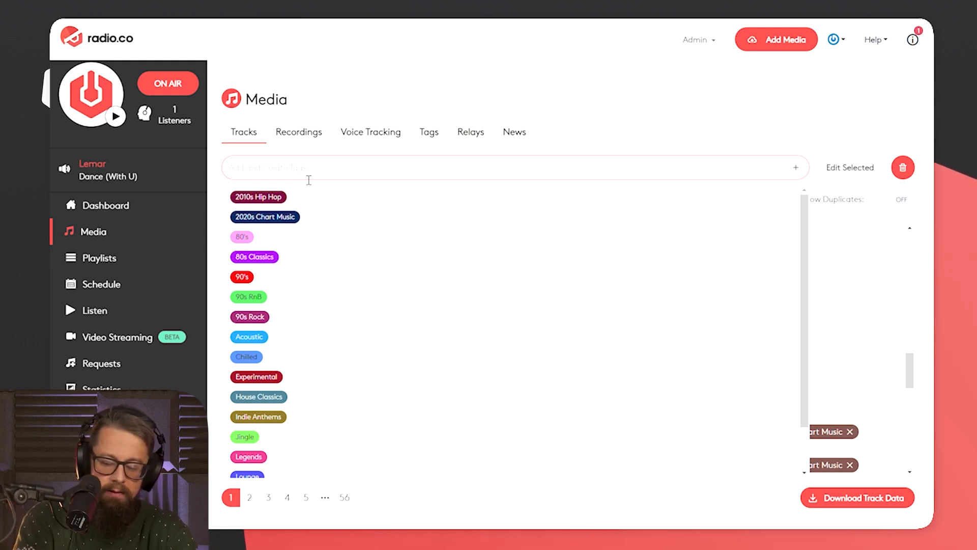
{"action": "type", "text": "70s Classic Rock"}
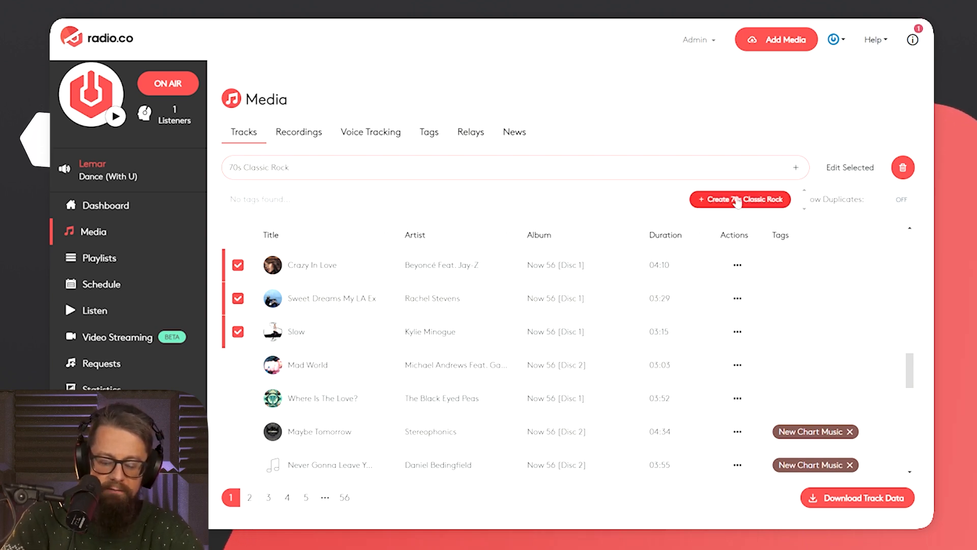
{"action": "left_click", "coordinate": [738, 200]}
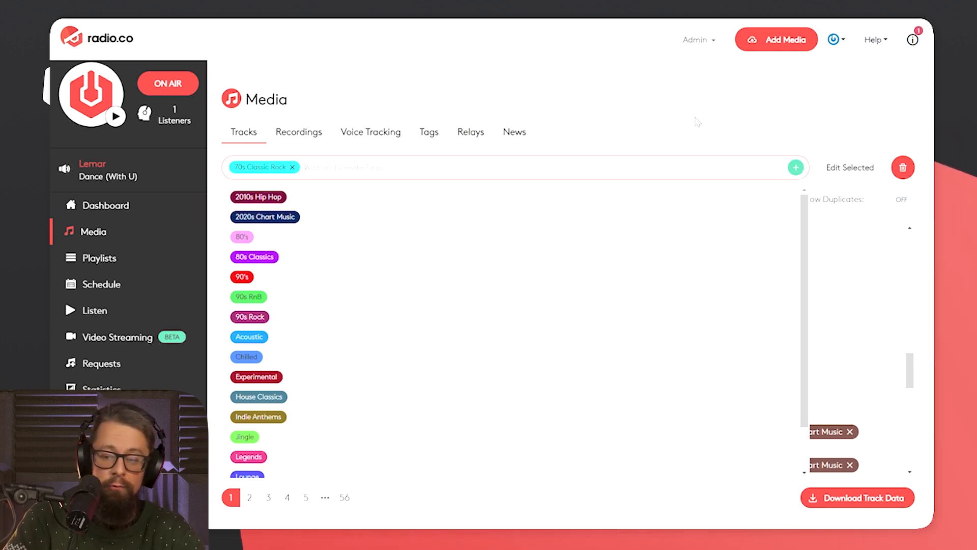
{"action": "left_click", "coordinate": [698, 122]}
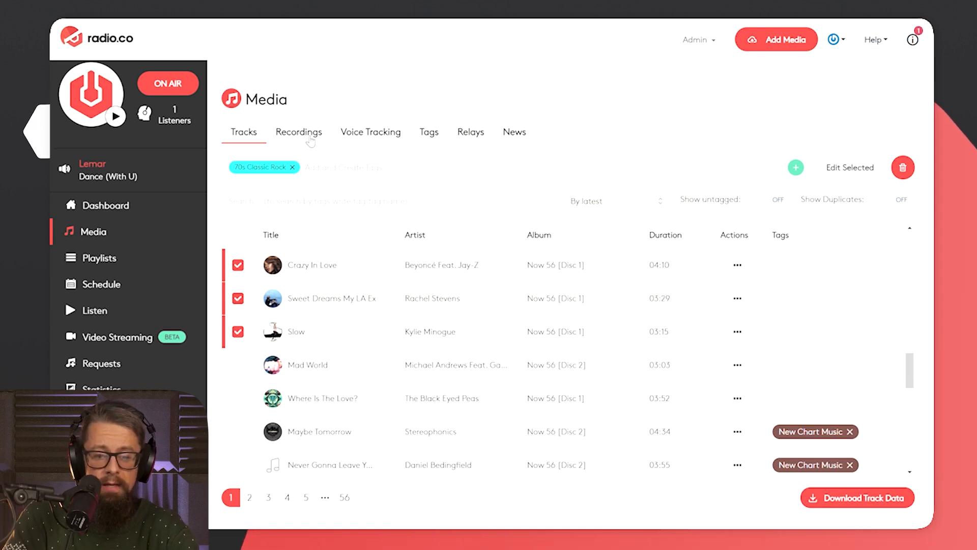
- Look through the media library's recordings, voice tracks, tags and relays
{"action": "left_click", "coordinate": [310, 137]}
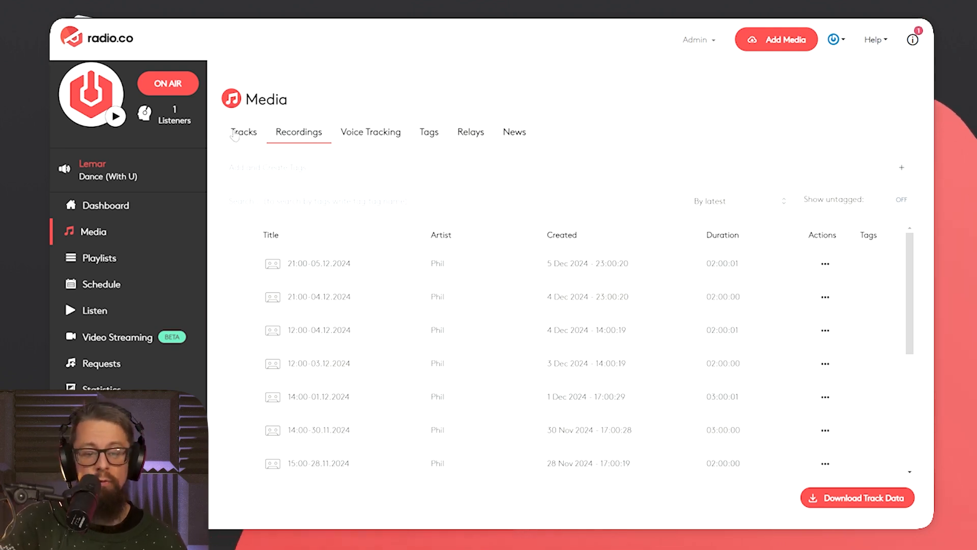
{"action": "left_click", "coordinate": [243, 134]}
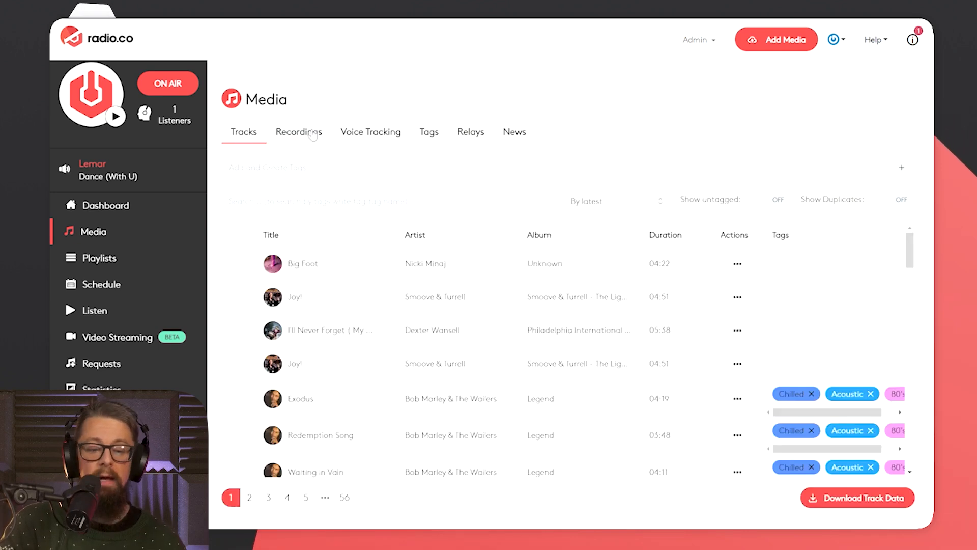
{"action": "left_click", "coordinate": [315, 136]}
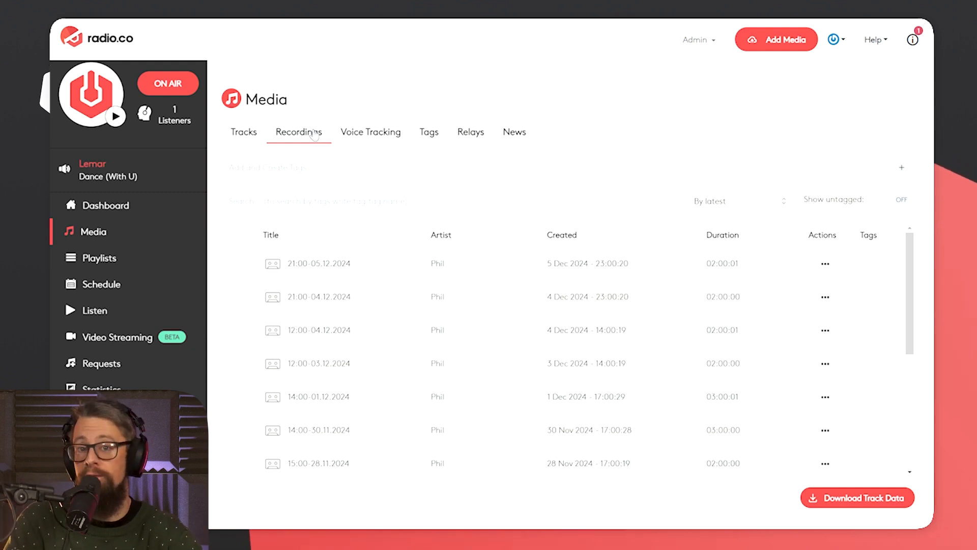
{"action": "left_click", "coordinate": [377, 144]}
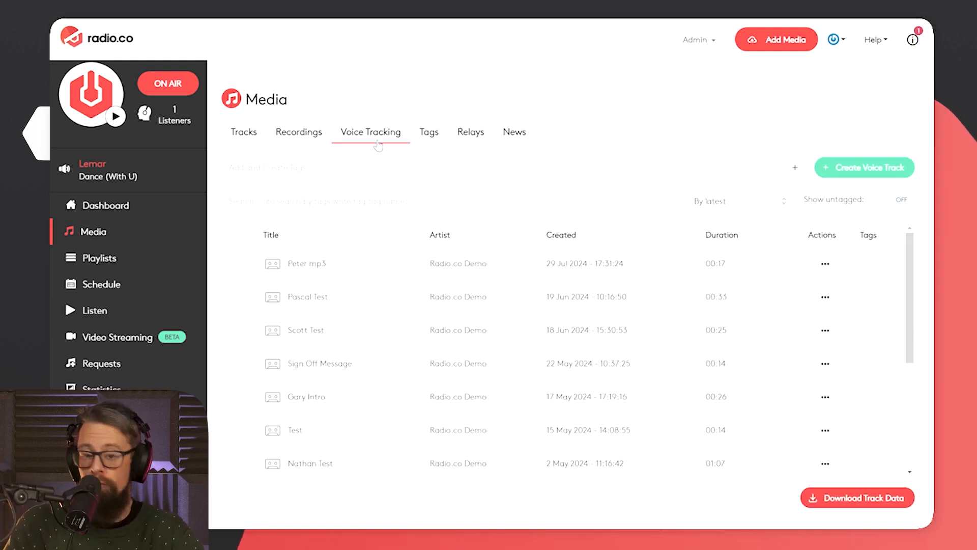
{"action": "left_click", "coordinate": [438, 139]}
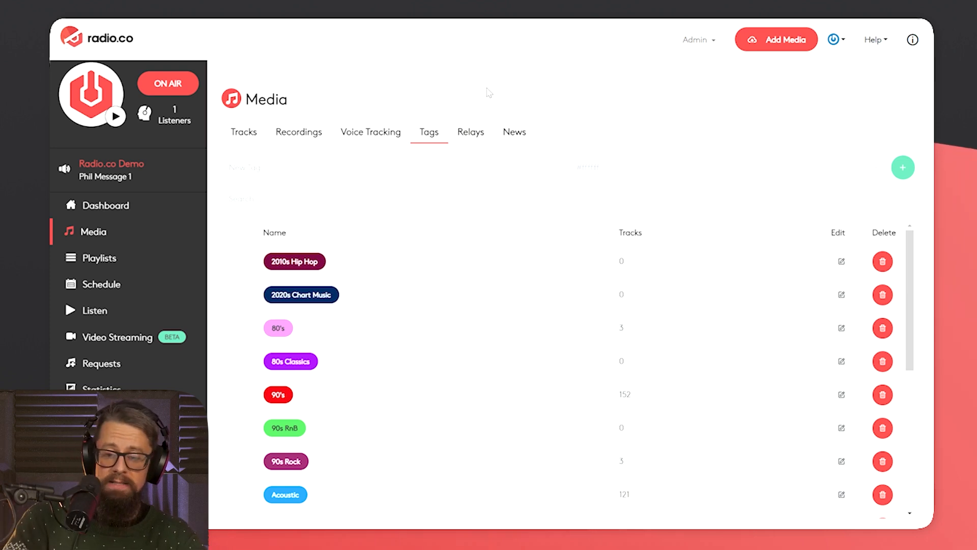
{"action": "left_click", "coordinate": [475, 136]}
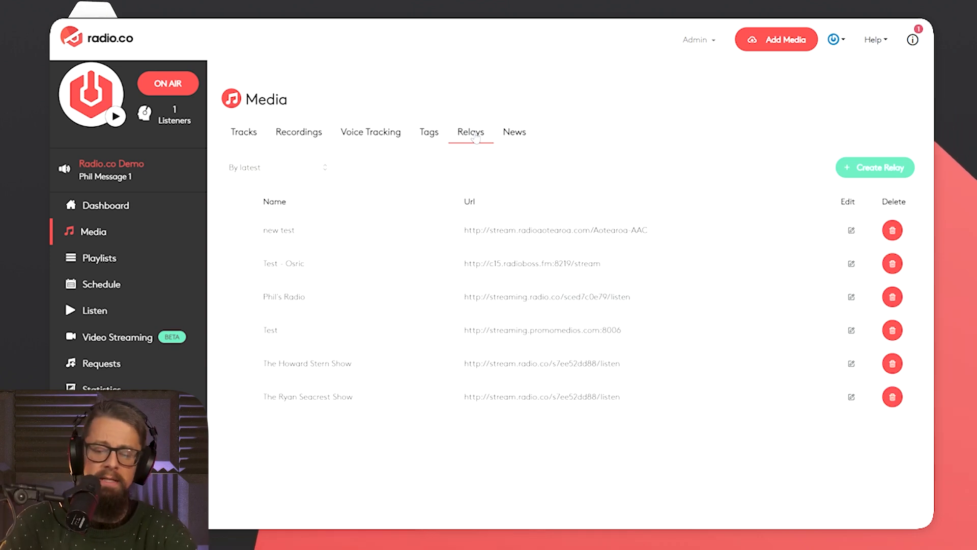
- Open the media library's news section and inspect the bulletin's news source and its frequency settings
{"action": "left_click", "coordinate": [515, 133]}
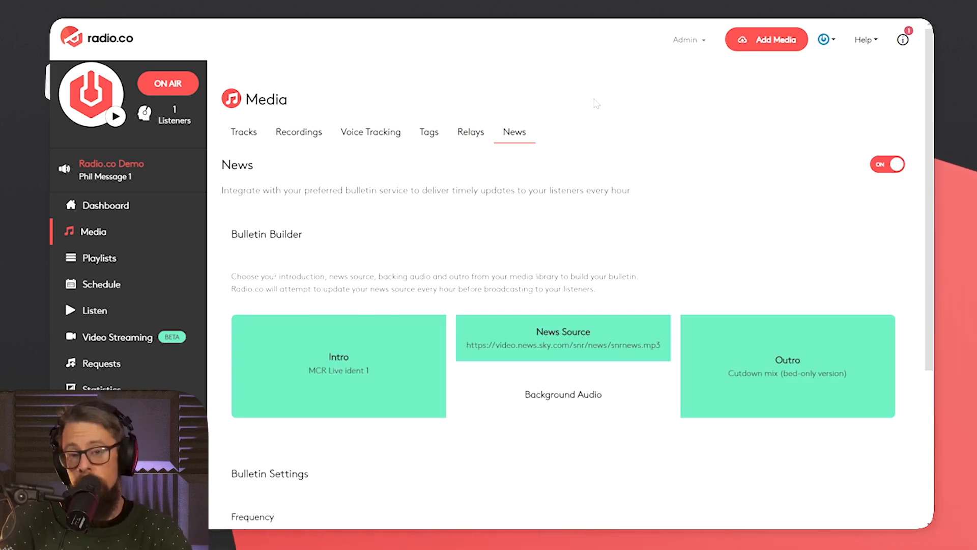
{"action": "left_click", "coordinate": [635, 353]}
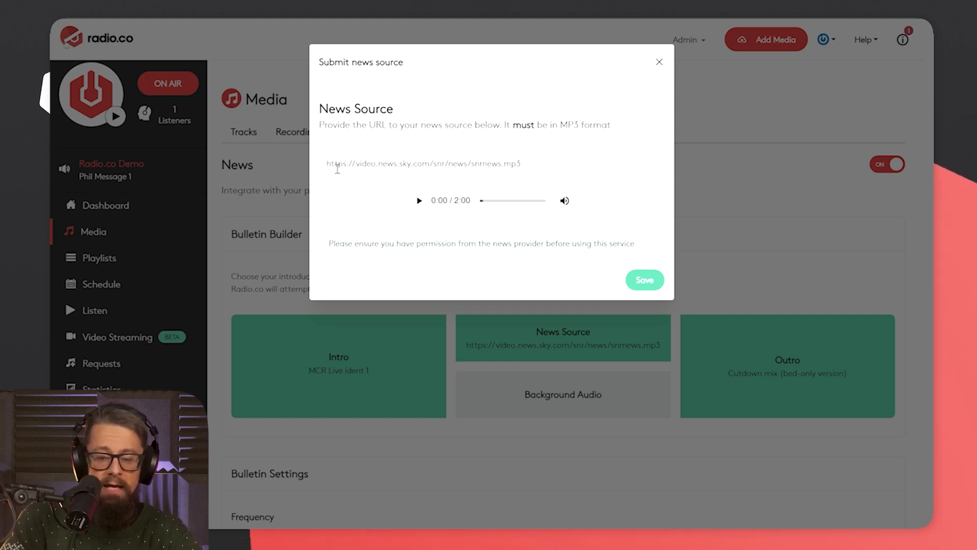
{"action": "left_click", "coordinate": [661, 63]}
{"action": "scroll", "coordinate": [600, 242], "scroll_direction": "down", "scroll_amount": 3}
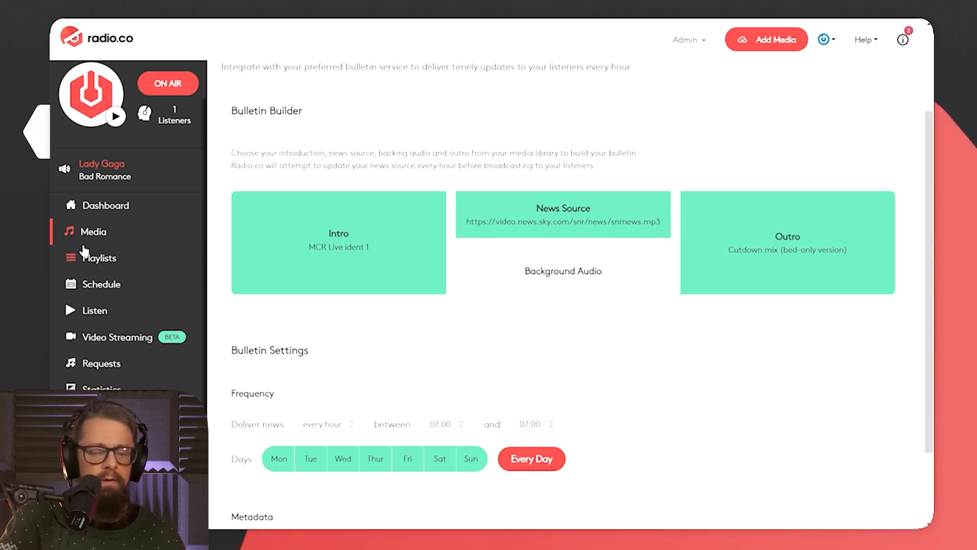
- Open the station's playlists and look through the whole list
{"action": "left_click", "coordinate": [92, 260]}
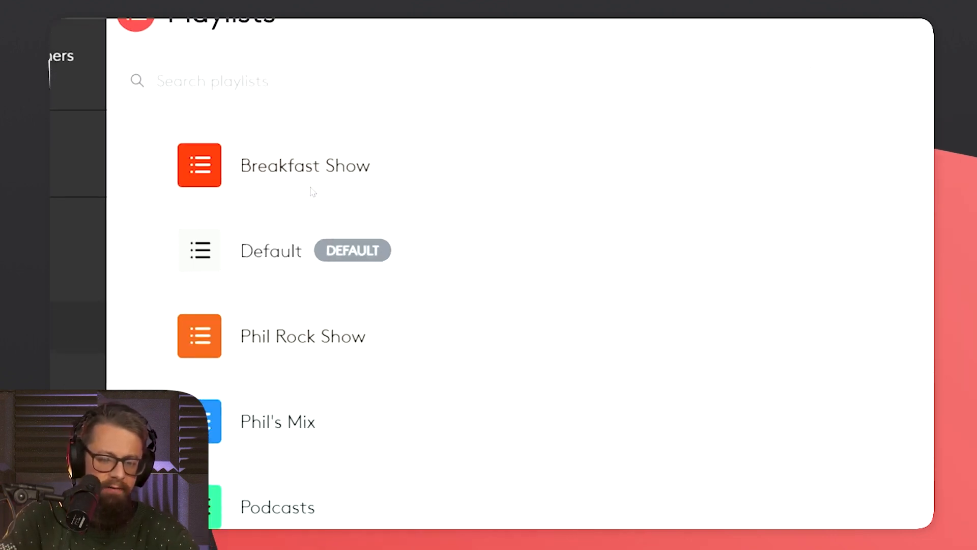
{"action": "scroll", "coordinate": [305, 193], "scroll_direction": "down", "scroll_amount": 2}
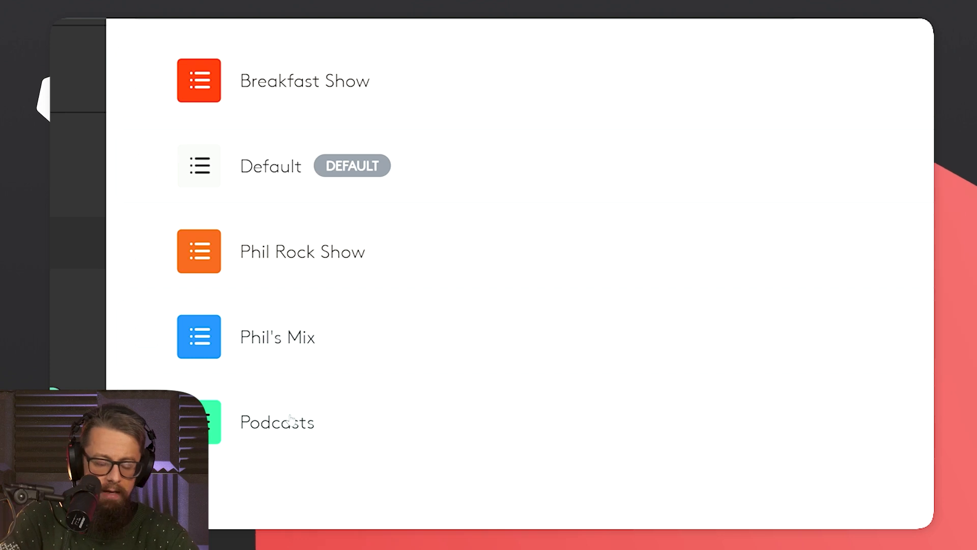
{"action": "scroll", "coordinate": [289, 314], "scroll_direction": "up", "scroll_amount": 3}
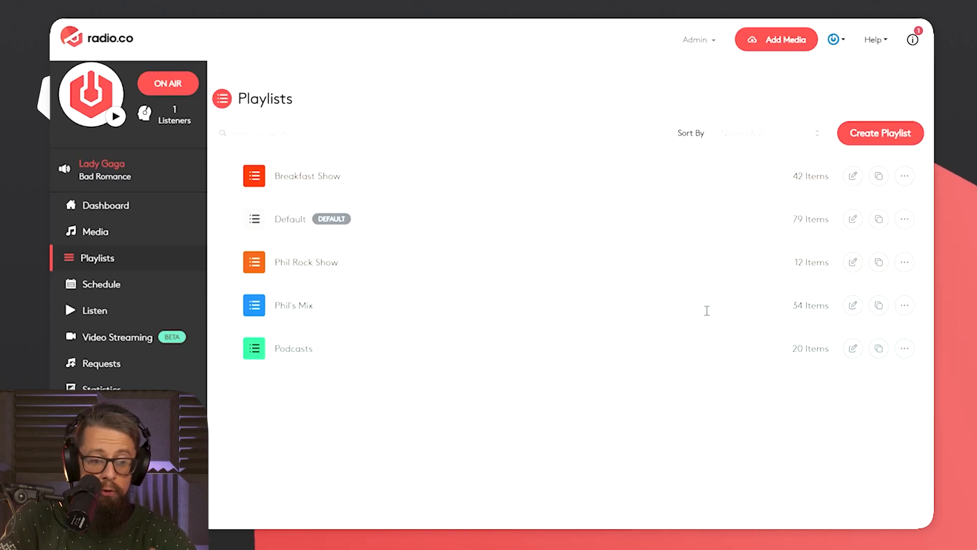
- Open the schedule calendar and look through the current week's events across the day
{"action": "left_click", "coordinate": [100, 284]}
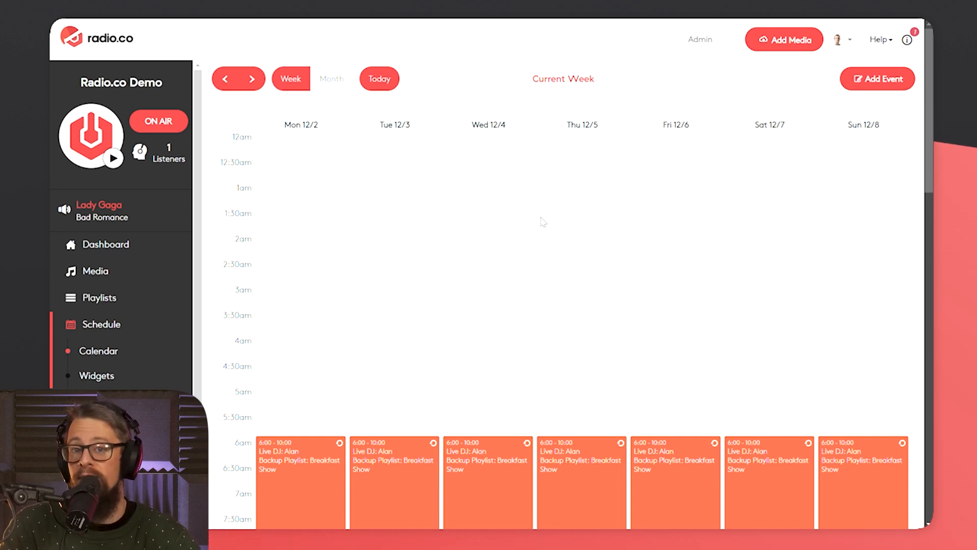
{"action": "scroll", "coordinate": [542, 221], "scroll_direction": "down", "scroll_amount": 4}
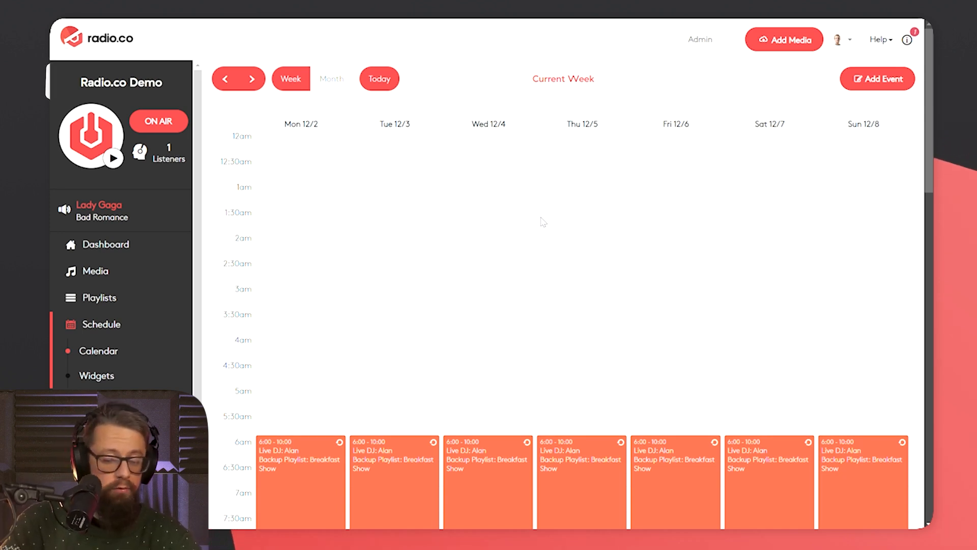
{"action": "scroll", "coordinate": [410, 277], "scroll_direction": "down", "scroll_amount": 10}
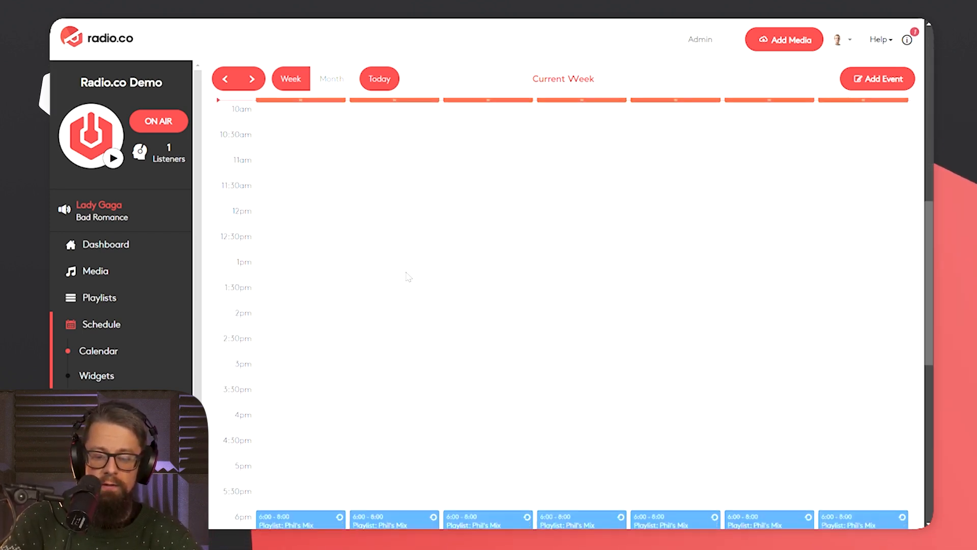
{"action": "scroll", "coordinate": [406, 275], "scroll_direction": "up", "scroll_amount": 12}
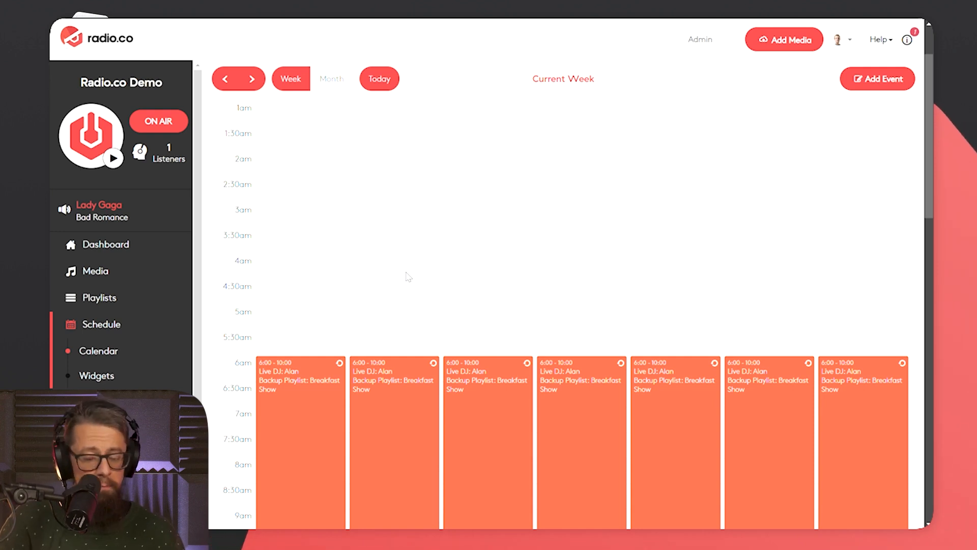
- Create a playlist named with the presenter's first name followed by "'s Christmas Show"
{"action": "left_click", "coordinate": [114, 300]}
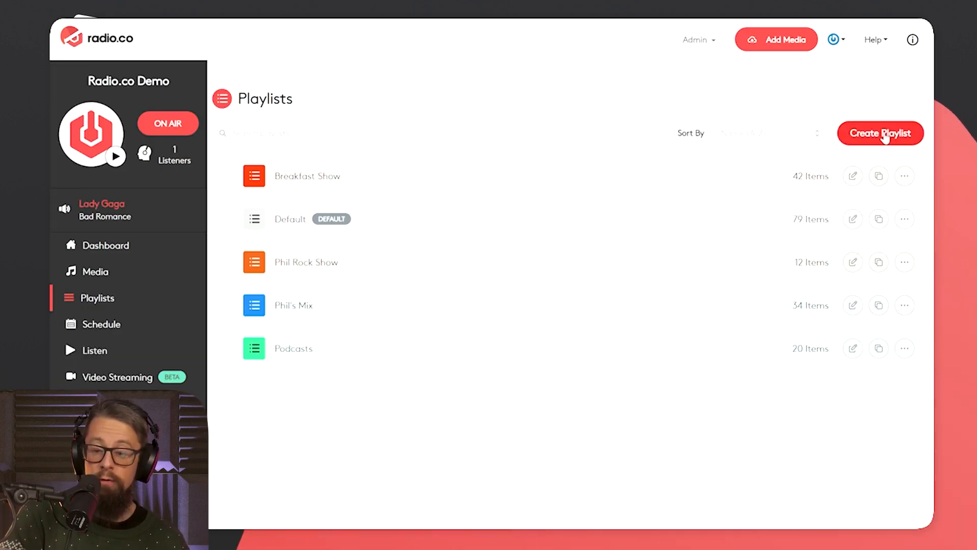
{"action": "left_click", "coordinate": [886, 136]}
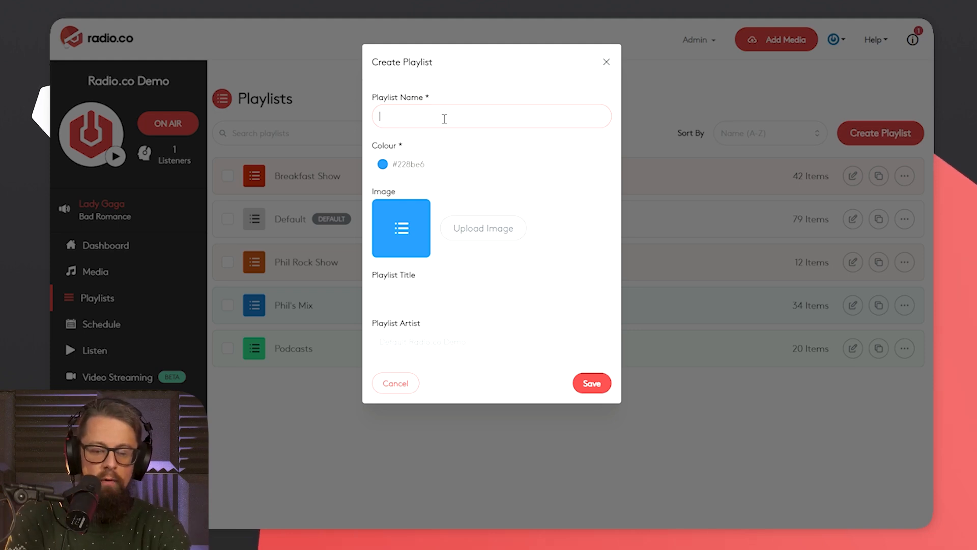
{"action": "type", "text": "'s Christmas Show"}
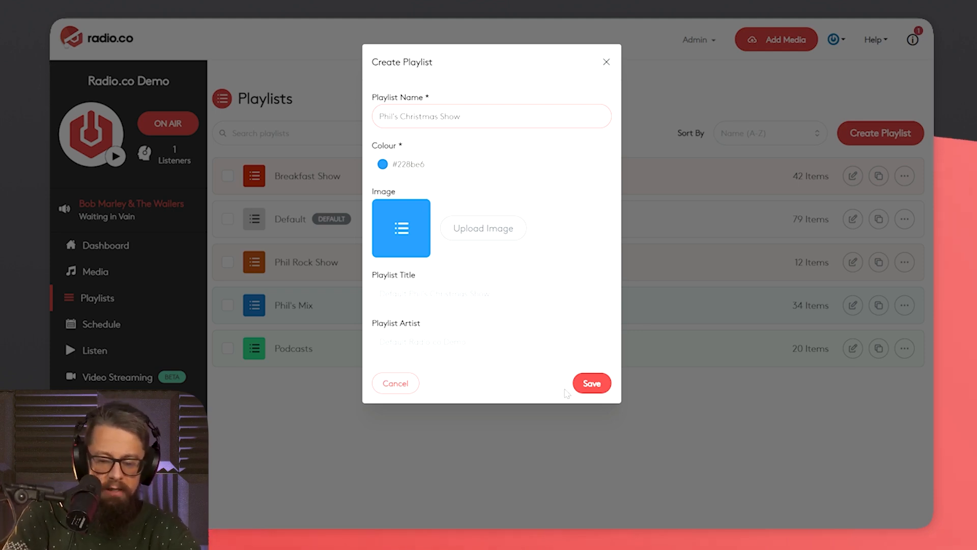
{"action": "left_click", "coordinate": [594, 385]}
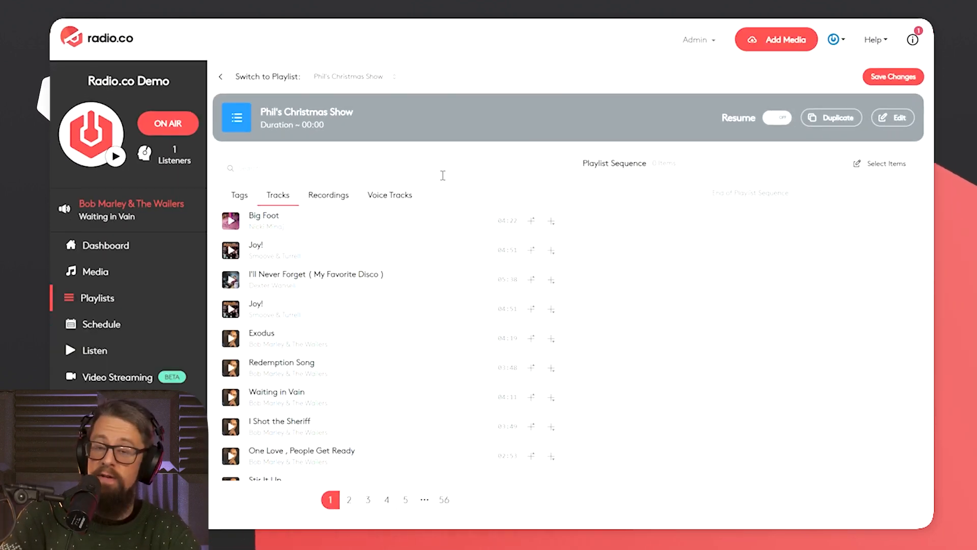
- Add the tracks Big Foot and the first Joy! to the playlist sequence and insert Exodus between them
{"action": "scroll", "coordinate": [275, 234], "scroll_direction": "down", "scroll_amount": 8}
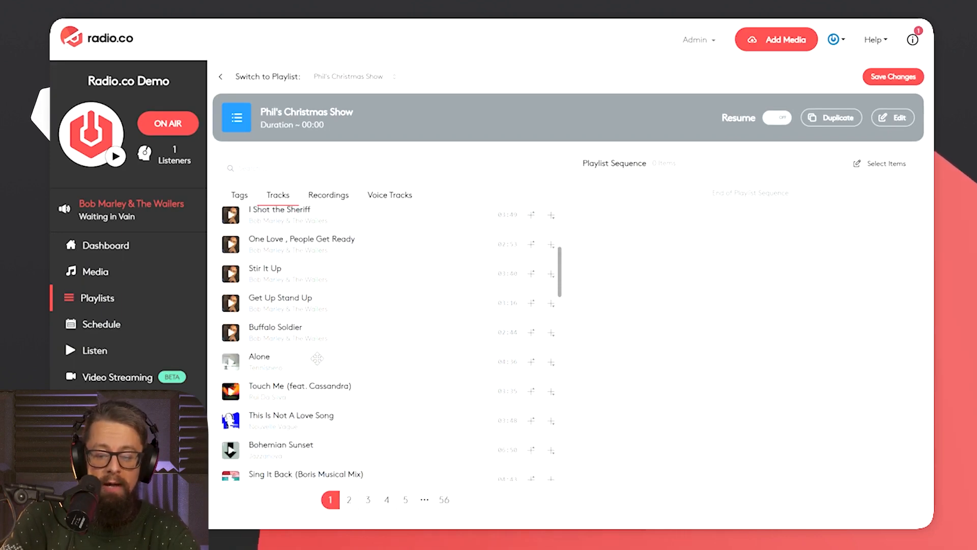
{"action": "scroll", "coordinate": [317, 357], "scroll_direction": "down", "scroll_amount": 4}
{"action": "scroll", "coordinate": [317, 356], "scroll_direction": "up", "scroll_amount": 12}
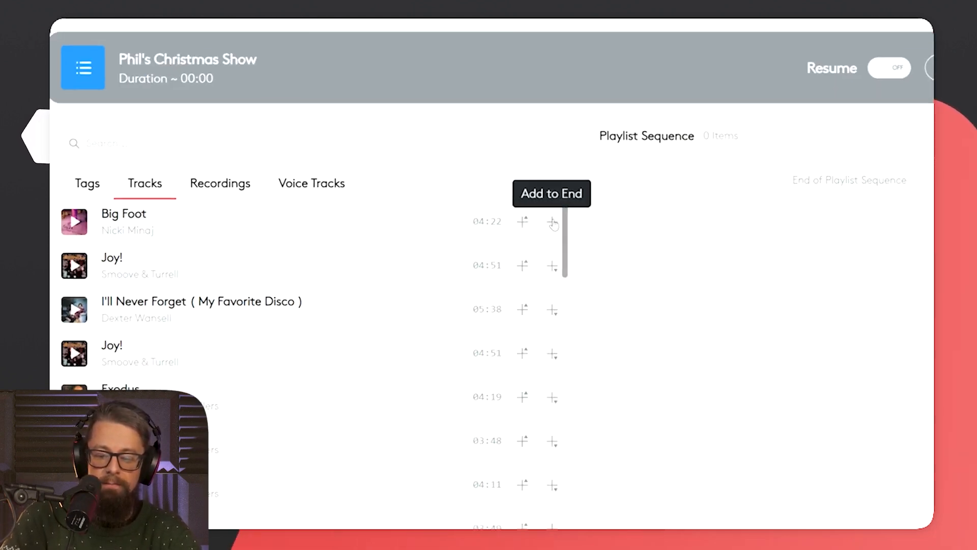
{"action": "left_click", "coordinate": [523, 221]}
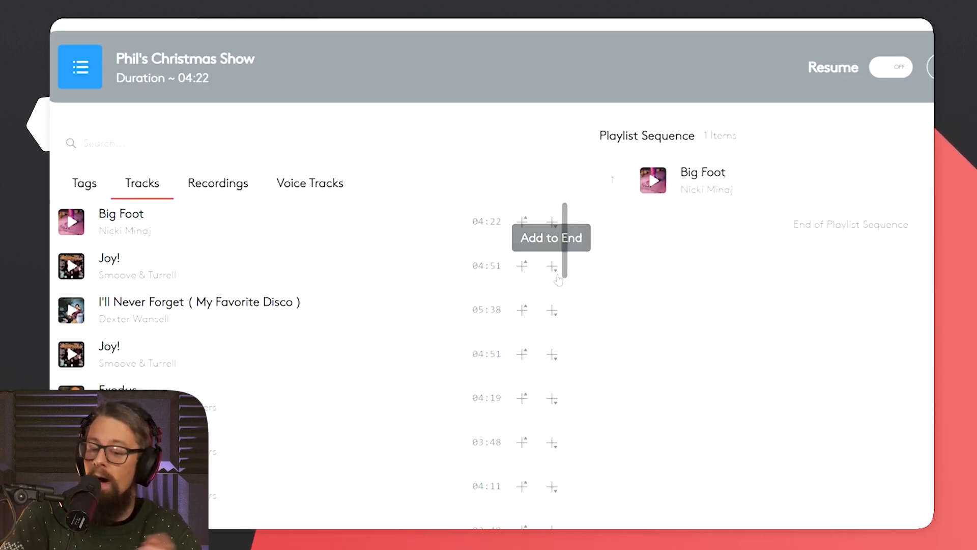
{"action": "left_click", "coordinate": [556, 275]}
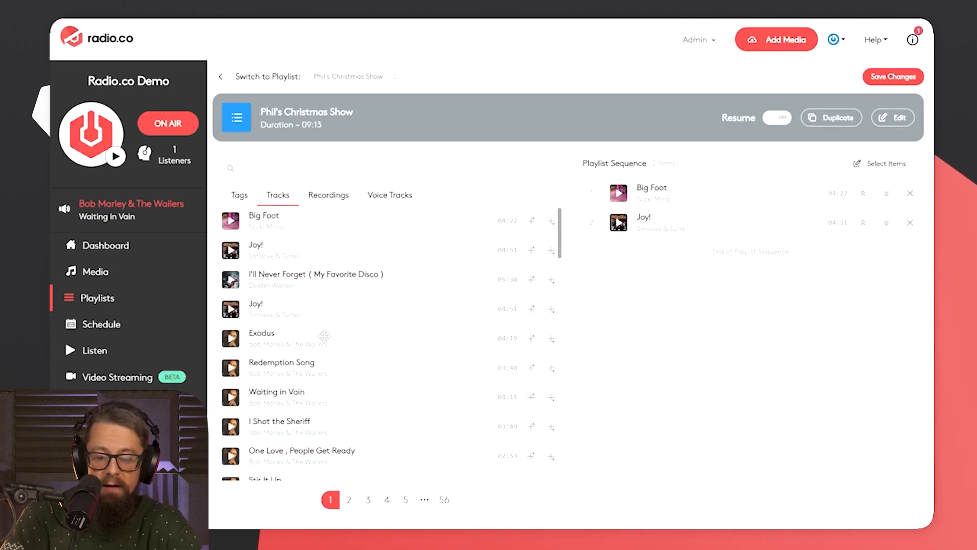
{"action": "left_click_drag", "start_coordinate": [348, 339], "coordinate": [679, 221]}
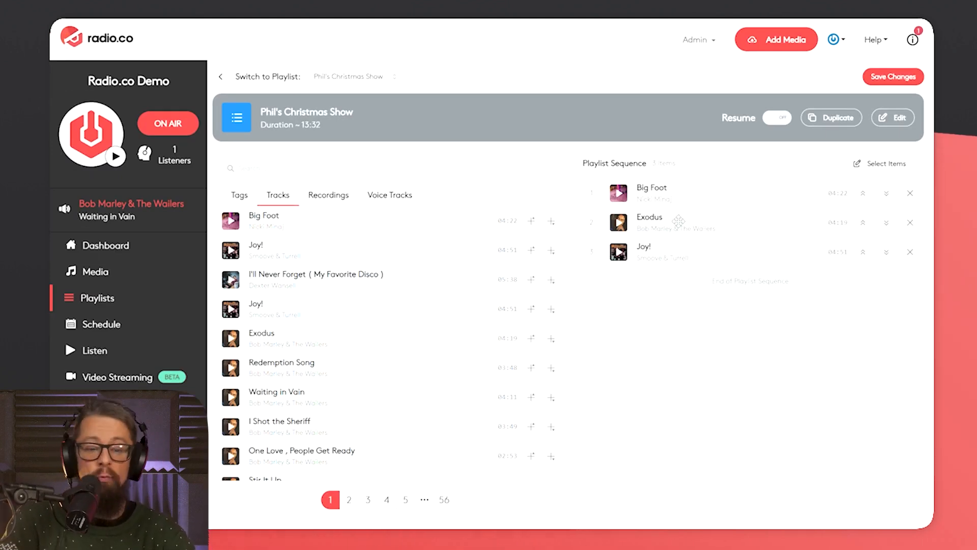
- Add This Is Not A Love Song, Sing It Back and Searching to the sequence's start, and Bohemian Sunset and Everybody In Love to its end
{"action": "scroll", "coordinate": [341, 350], "scroll_direction": "down", "scroll_amount": 6}
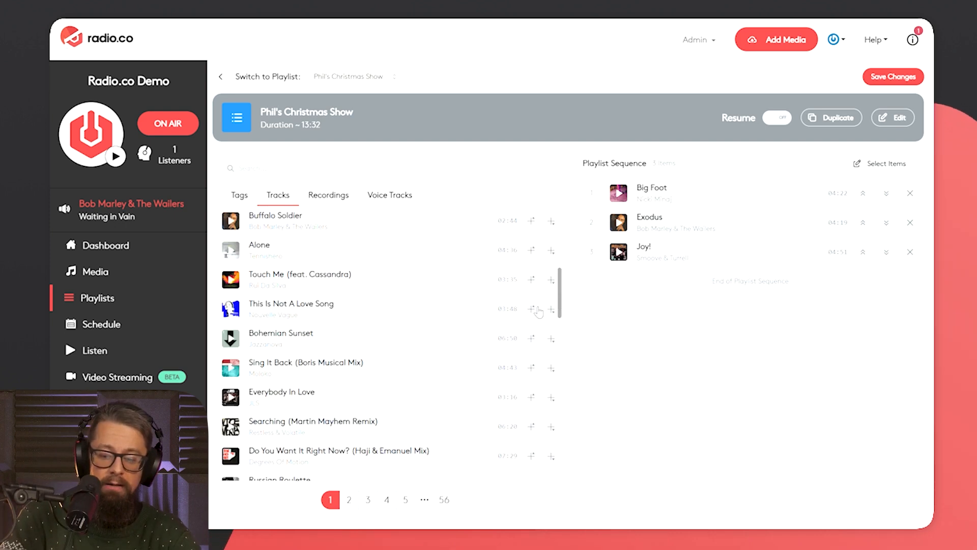
{"action": "left_click", "coordinate": [533, 310]}
{"action": "left_click", "coordinate": [551, 339]}
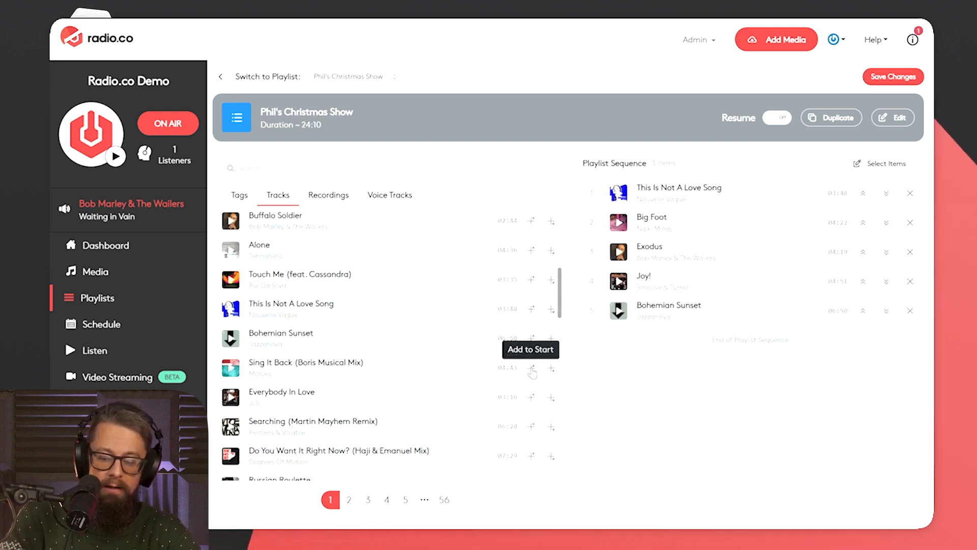
{"action": "left_click", "coordinate": [532, 370]}
{"action": "left_click", "coordinate": [551, 397]}
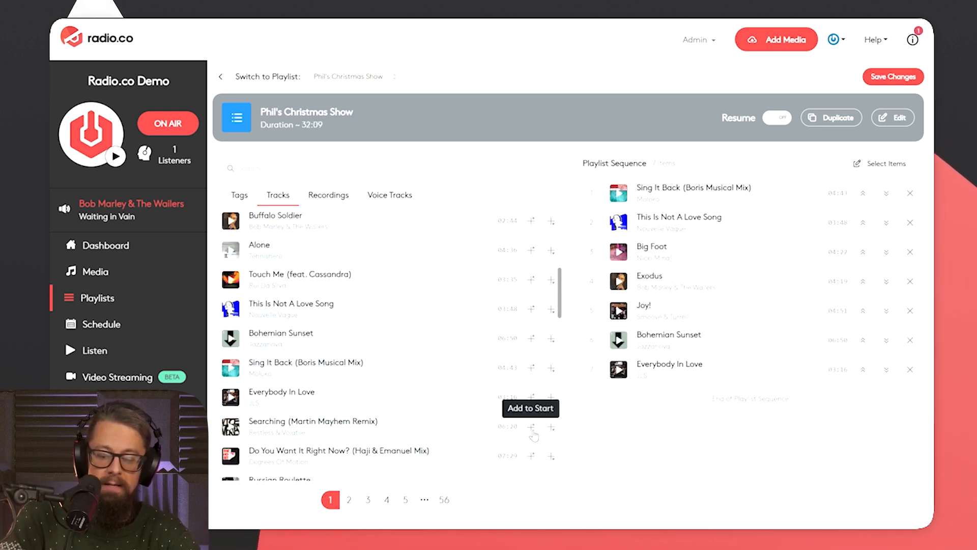
{"action": "left_click", "coordinate": [531, 428]}
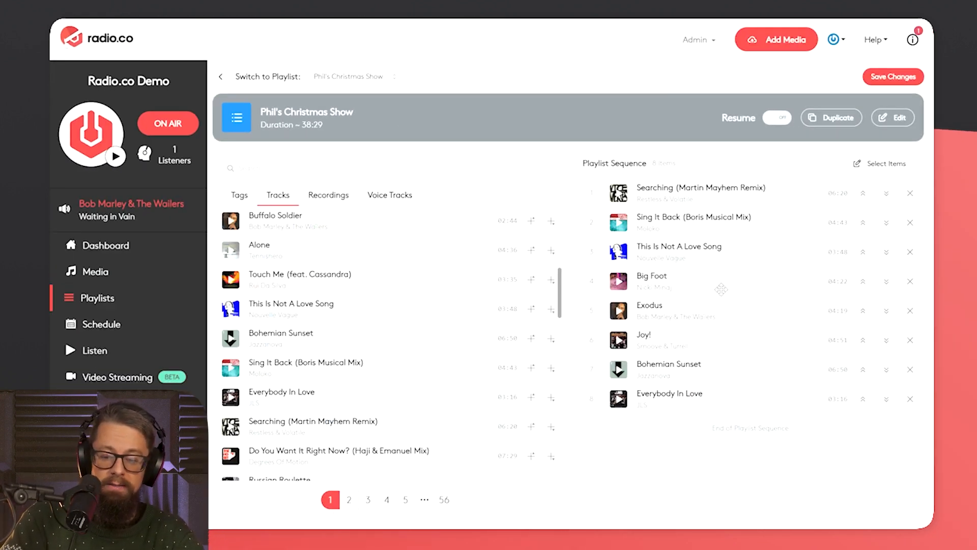
- Reorder the sequence by moving This Is Not A Love Song directly after Exodus and Everybody In Love to second place
{"action": "left_click_drag", "start_coordinate": [720, 274], "coordinate": [736, 305]}
{"action": "left_click_drag", "start_coordinate": [738, 253], "coordinate": [723, 220]}
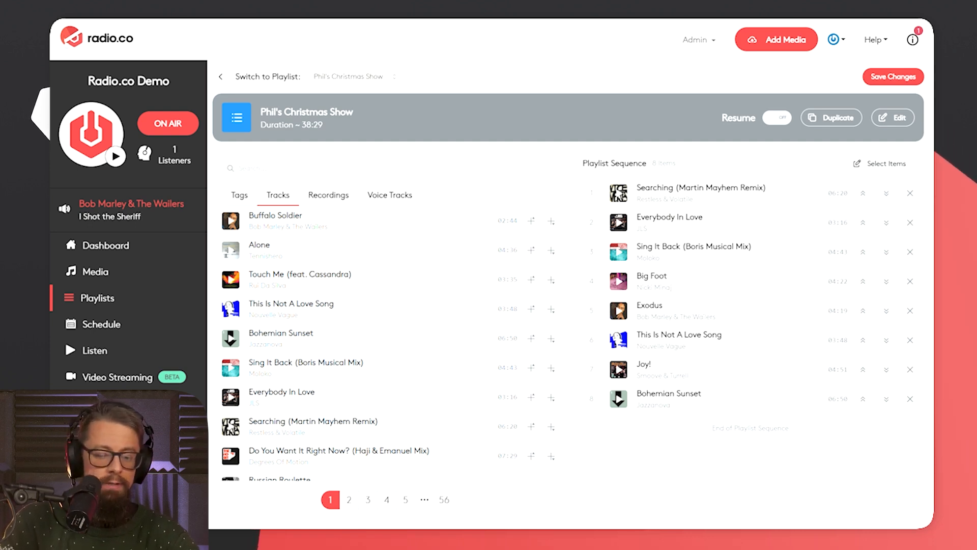
- Insert the tags 2010s Hip Hop after Searching, 90's after Big Foot, and Acoustic after This Is Not A Love Song
{"action": "left_click", "coordinate": [251, 198]}
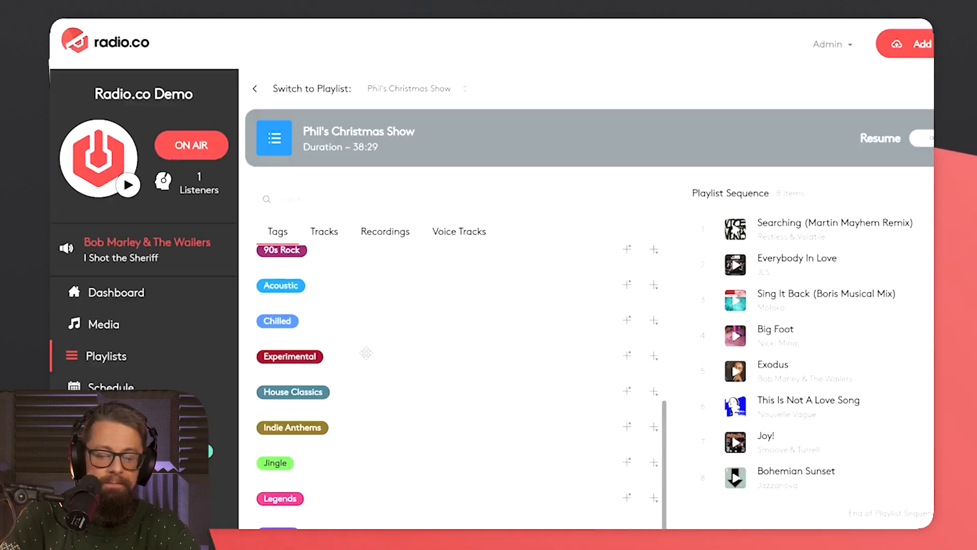
{"action": "scroll", "coordinate": [469, 489], "scroll_direction": "up", "scroll_amount": 3}
{"action": "scroll", "coordinate": [366, 353], "scroll_direction": "up", "scroll_amount": 2}
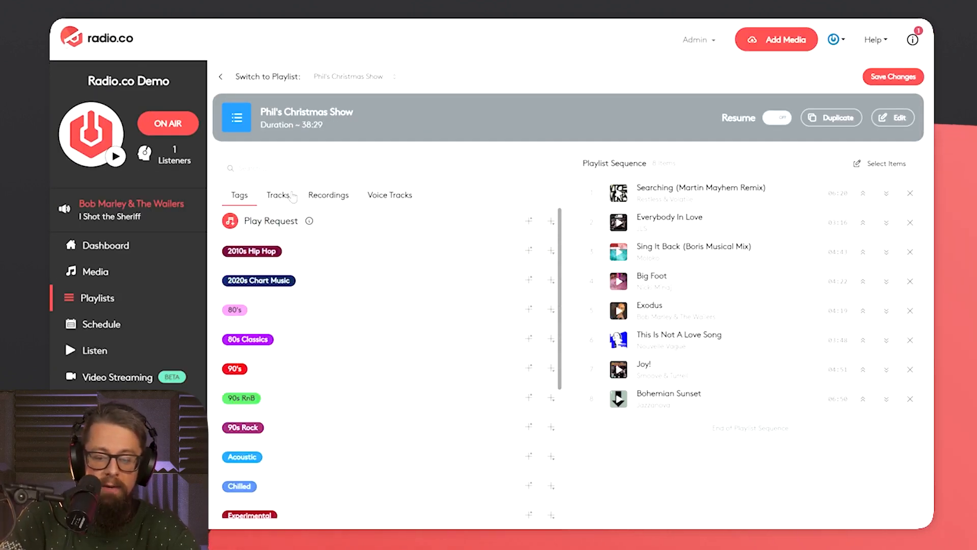
{"action": "left_click_drag", "start_coordinate": [345, 262], "coordinate": [703, 234]}
{"action": "left_click_drag", "start_coordinate": [283, 379], "coordinate": [683, 341]}
{"action": "left_click_drag", "start_coordinate": [262, 461], "coordinate": [687, 430]}
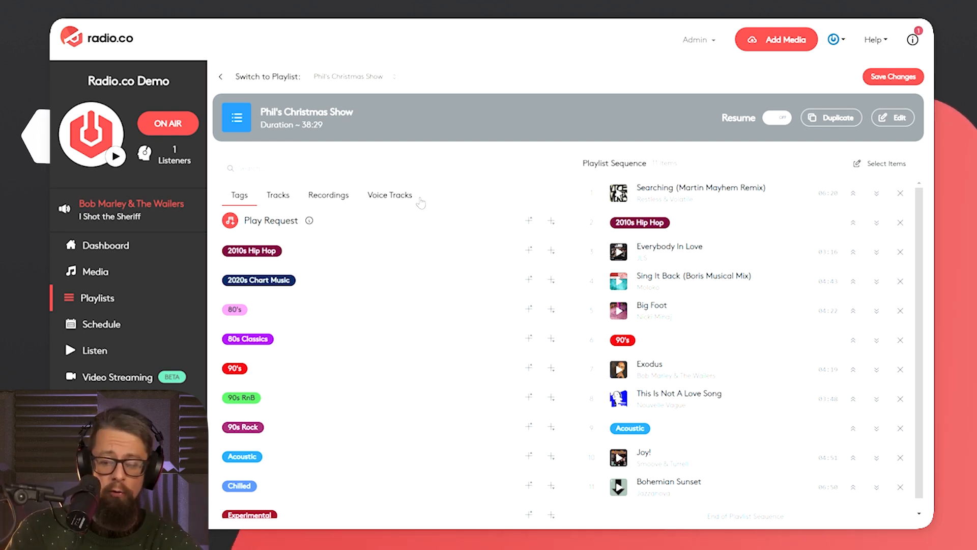
- Remove every individual track from the playlist sequence, keeping only the 2010s Hip Hop, 90's and Acoustic tags
{"action": "left_click", "coordinate": [900, 193]}
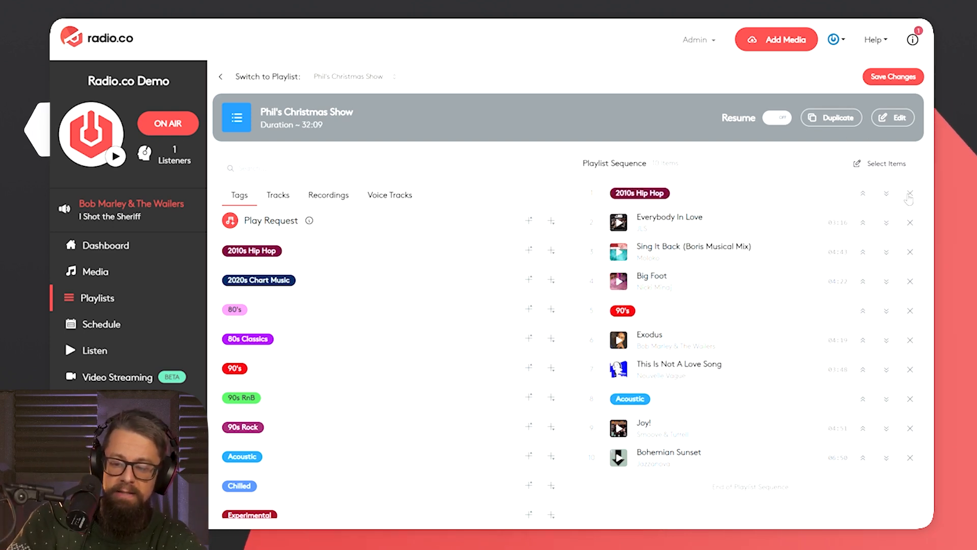
{"action": "left_click", "coordinate": [918, 225]}
{"action": "left_click", "coordinate": [918, 224]}
{"action": "left_click", "coordinate": [918, 225]}
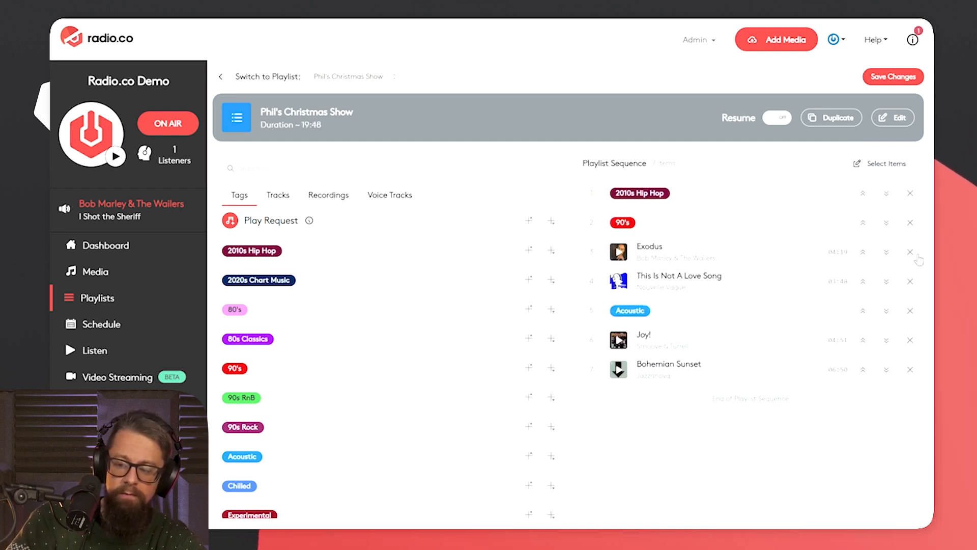
{"action": "left_click", "coordinate": [916, 257]}
{"action": "left_click", "coordinate": [917, 257]}
{"action": "left_click", "coordinate": [915, 283]}
{"action": "left_click", "coordinate": [915, 283]}
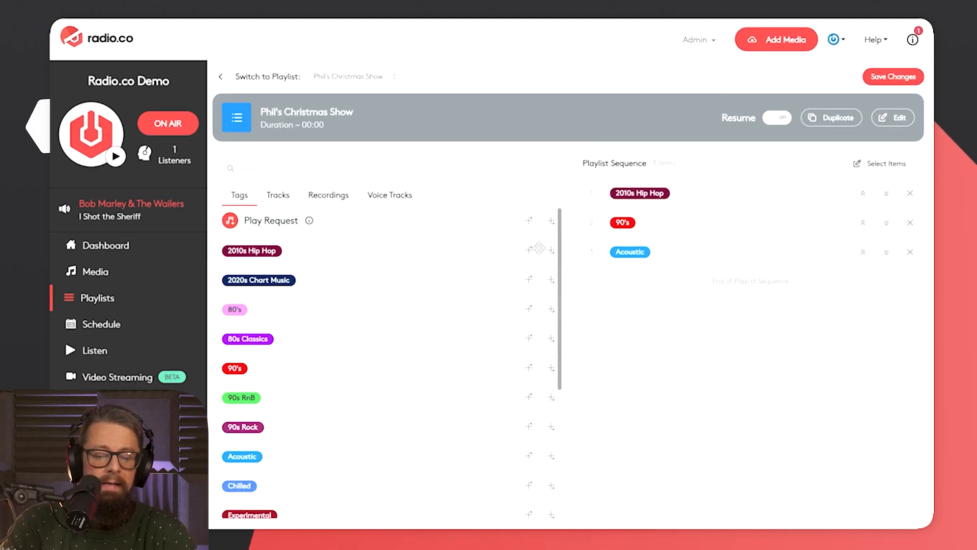
- Add the recording 21:00-05.12.2024 to the playlist sequence after the Acoustic tag
{"action": "left_click", "coordinate": [331, 199]}
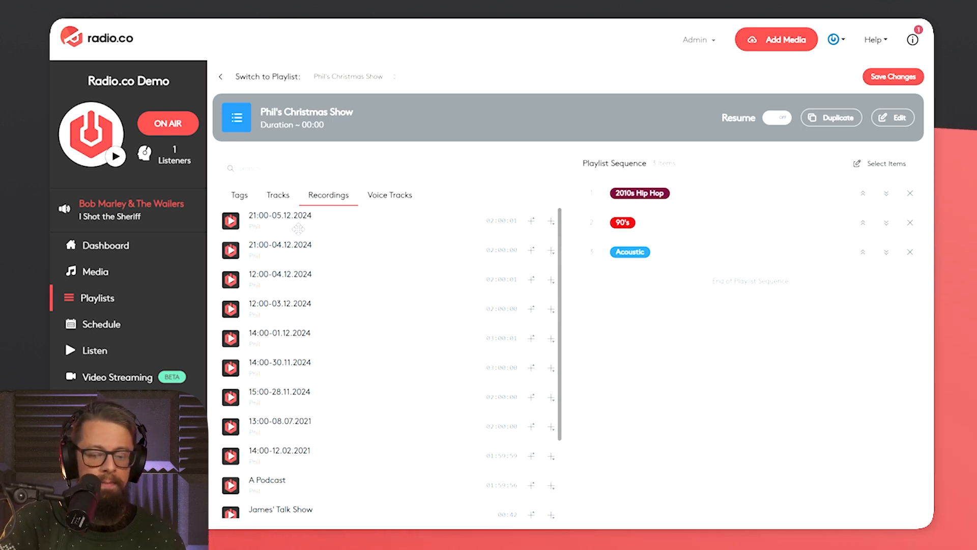
{"action": "left_click_drag", "start_coordinate": [306, 225], "coordinate": [724, 276]}
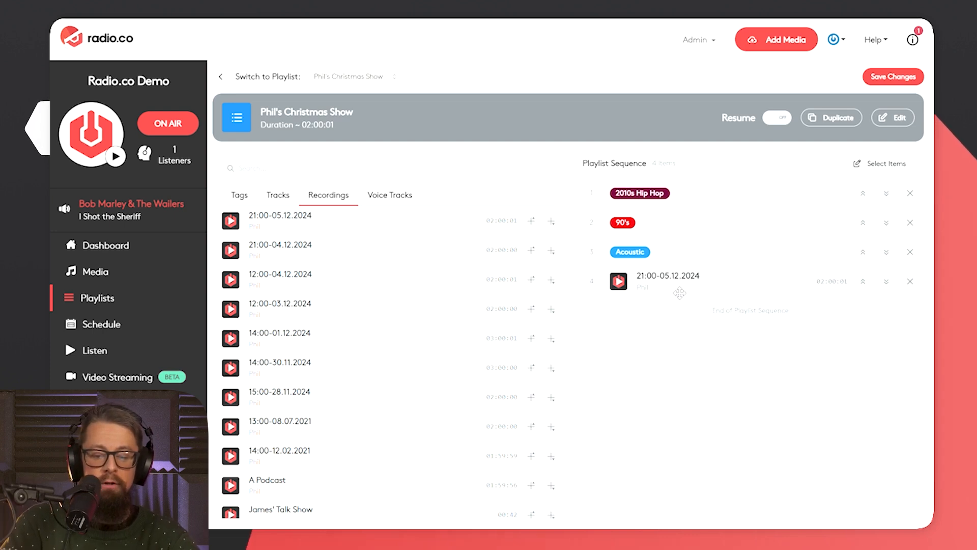
- Record a trial voice track with the default Realtek microphone array, stop it and discard it
{"action": "left_click", "coordinate": [385, 200]}
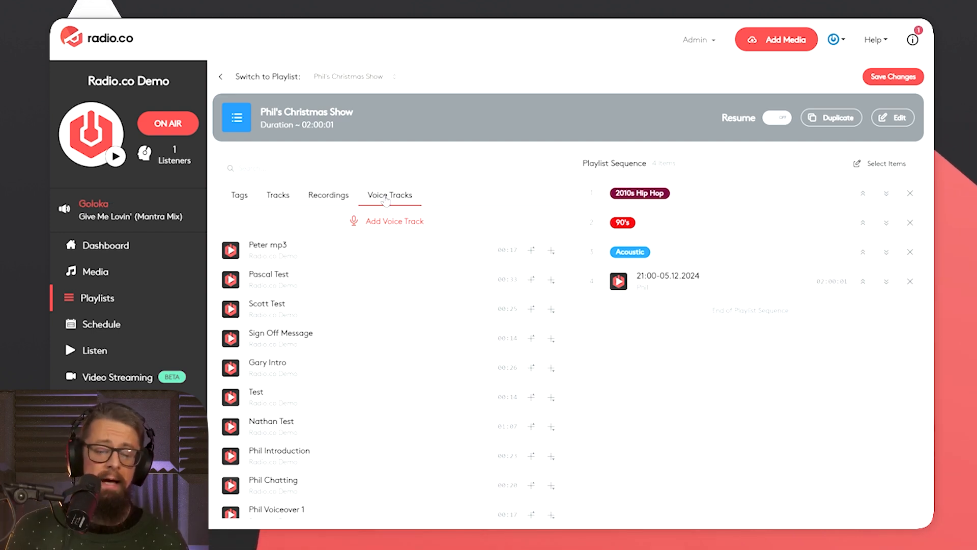
{"action": "left_click", "coordinate": [402, 226]}
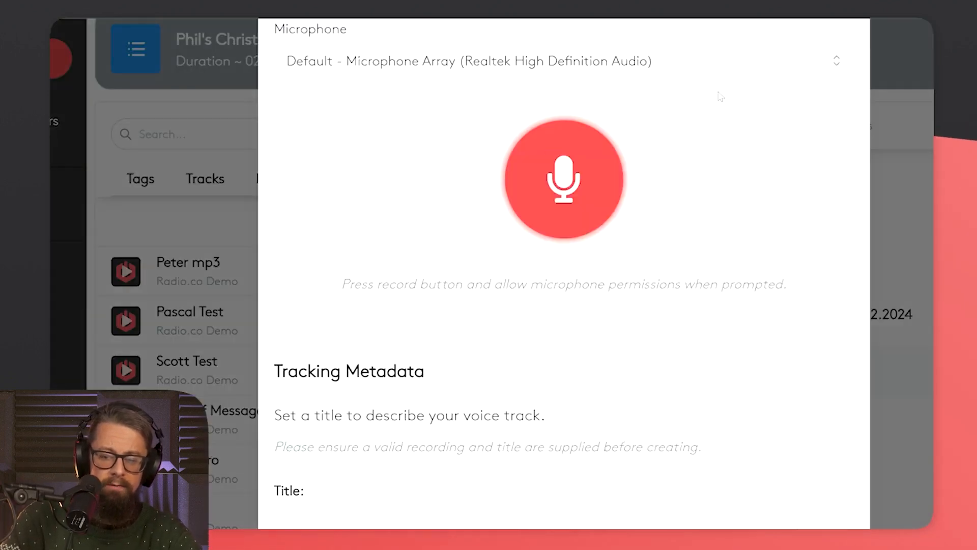
{"action": "left_click", "coordinate": [172, 223]}
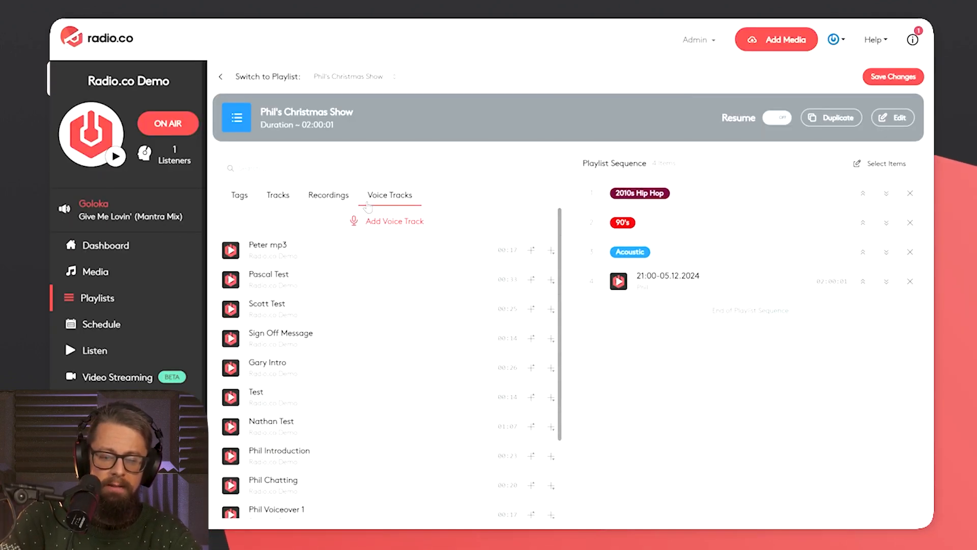
{"action": "left_click", "coordinate": [383, 221]}
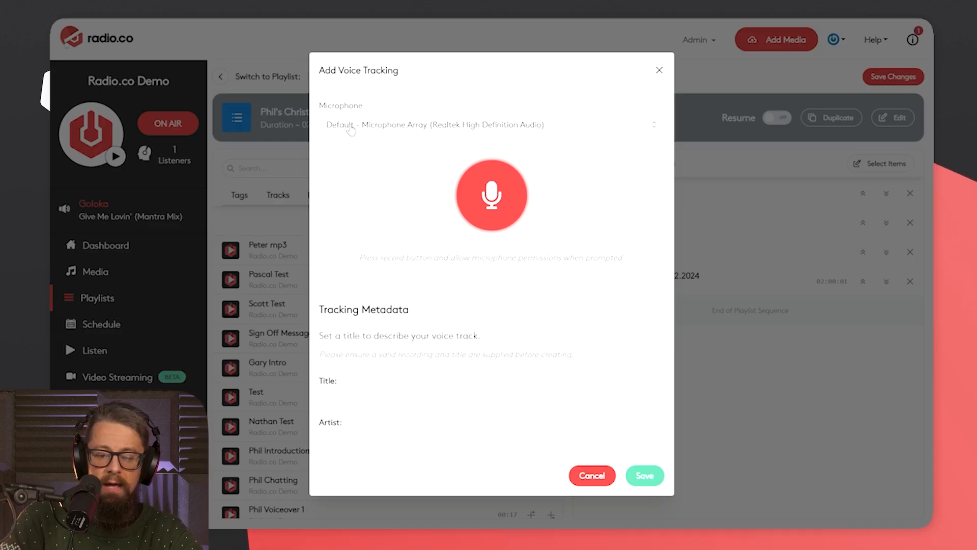
{"action": "left_click", "coordinate": [544, 128]}
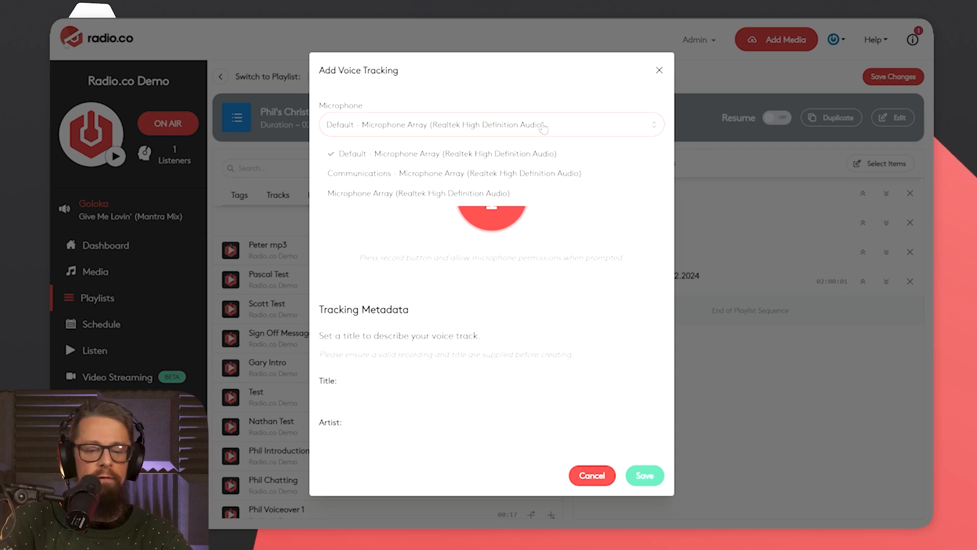
{"action": "left_click", "coordinate": [493, 156]}
{"action": "left_click", "coordinate": [505, 193]}
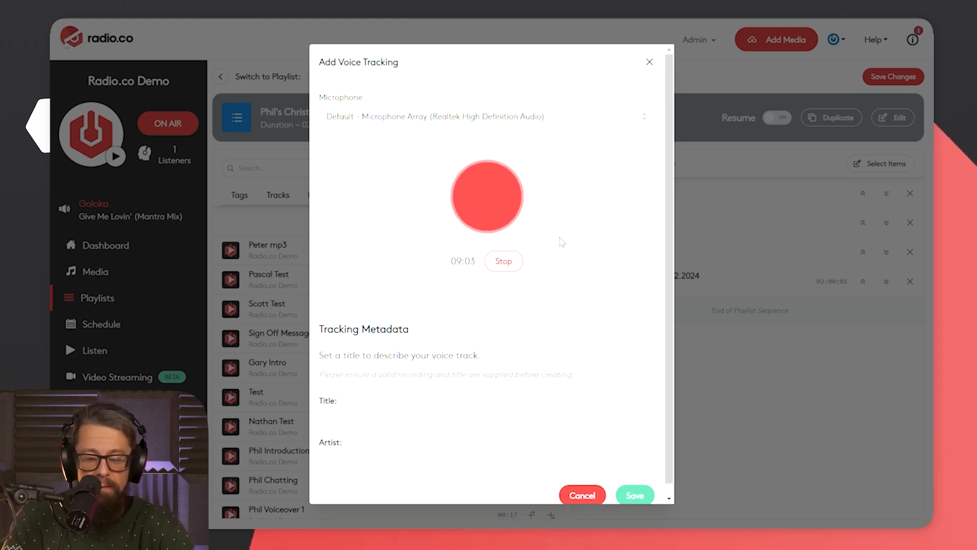
{"action": "left_click", "coordinate": [502, 258]}
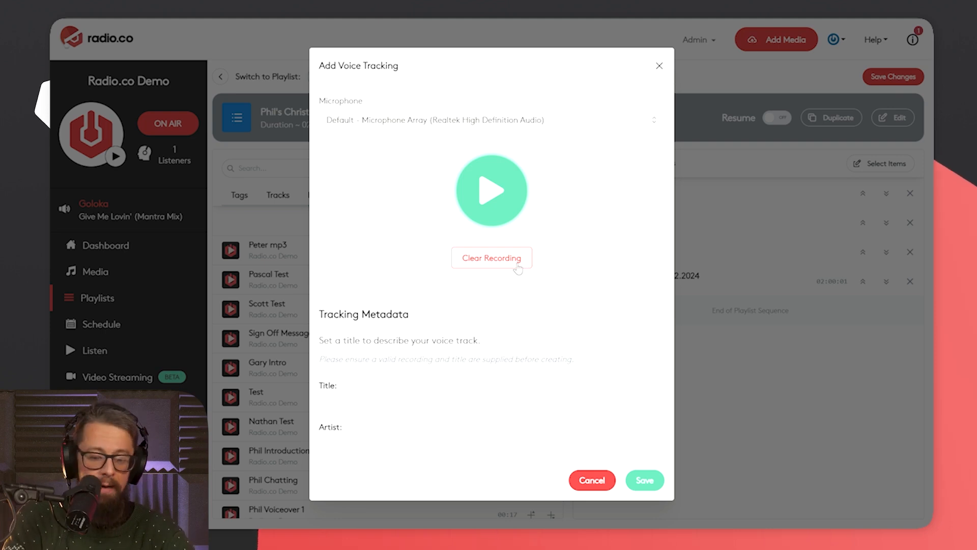
{"action": "left_click", "coordinate": [600, 480]}
- Insert the first, fifth and seventh listed voice tracks after 2010s Hip Hop, after 90's and at the sequence's end, and save the playlist
{"action": "left_click_drag", "start_coordinate": [275, 244], "coordinate": [581, 224]}
{"action": "left_click_drag", "start_coordinate": [315, 379], "coordinate": [626, 280]}
{"action": "left_click_drag", "start_coordinate": [314, 432], "coordinate": [662, 367]}
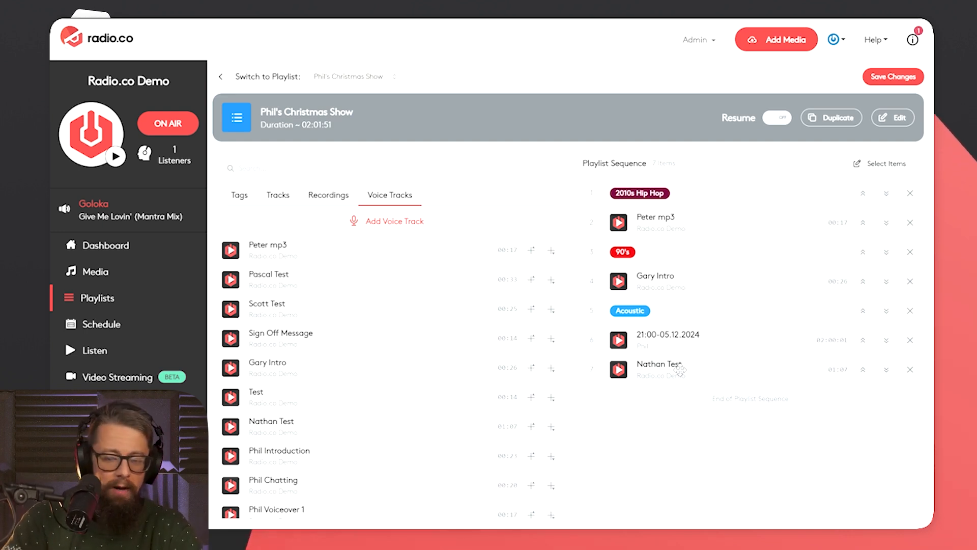
{"action": "left_click", "coordinate": [907, 83]}
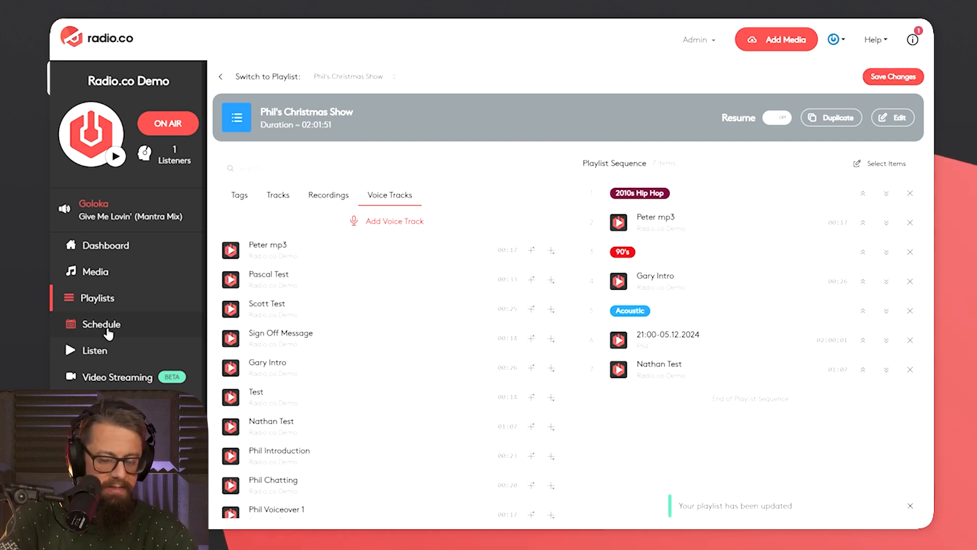
- In the broadcast schedule's current week, start a new event on Friday from 12:00 to 14:00
{"action": "left_click", "coordinate": [103, 328]}
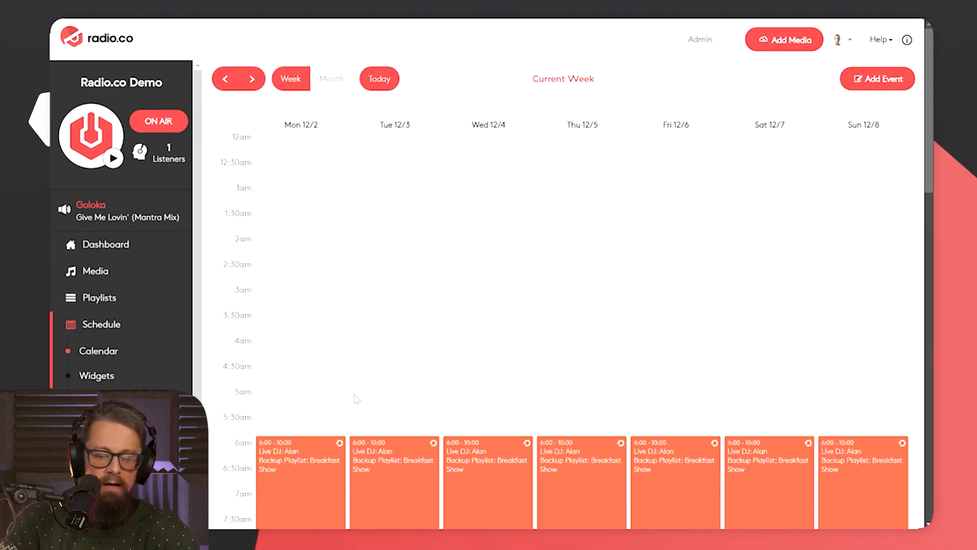
{"action": "scroll", "coordinate": [465, 397], "scroll_direction": "down", "scroll_amount": 8}
{"action": "scroll", "coordinate": [464, 397], "scroll_direction": "down", "scroll_amount": 3}
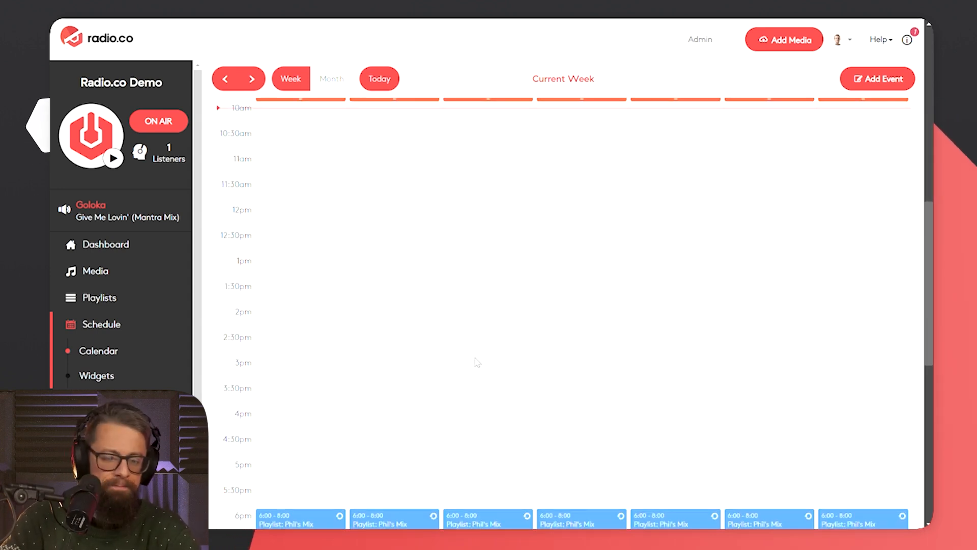
{"action": "left_click_drag", "start_coordinate": [646, 210], "coordinate": [672, 306]}
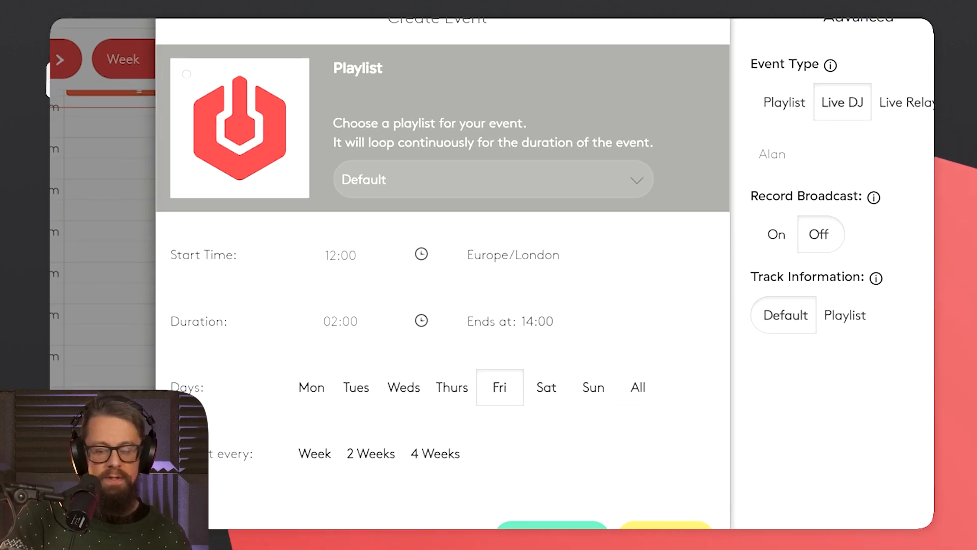
- Set the new event to run on all days of the week
{"action": "left_click", "coordinate": [502, 393]}
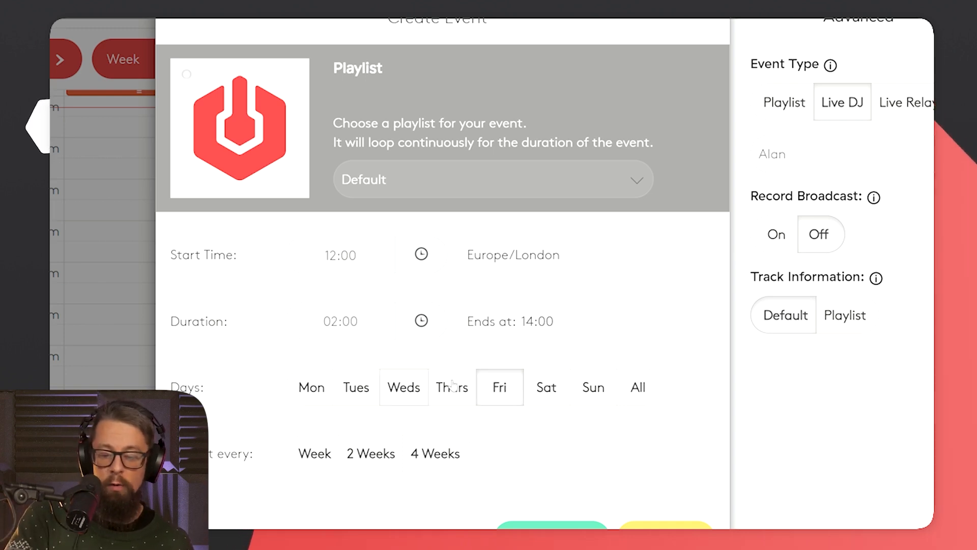
{"action": "left_click", "coordinate": [560, 393]}
{"action": "left_click", "coordinate": [594, 396]}
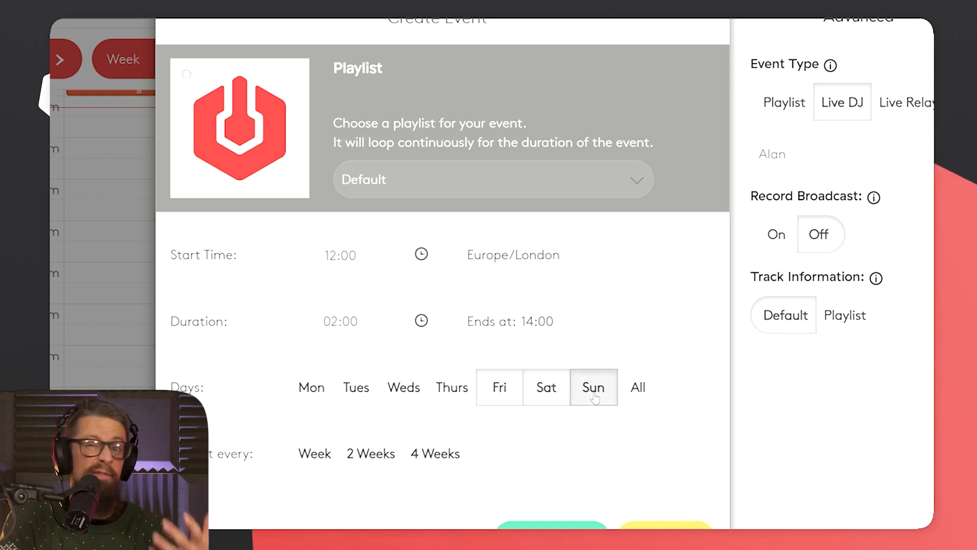
{"action": "left_click", "coordinate": [634, 391]}
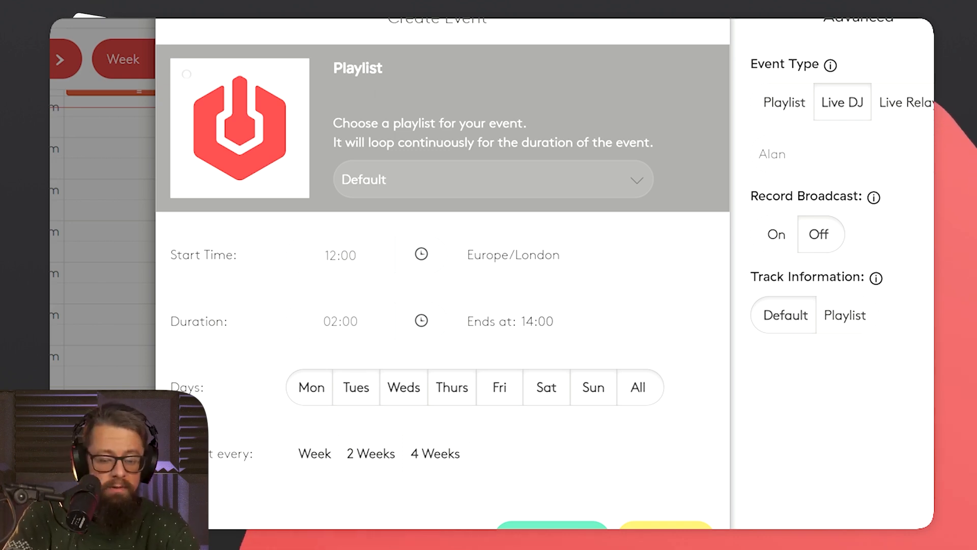
- Repeat the event every week until 04/16/2025
{"action": "left_click", "coordinate": [315, 458]}
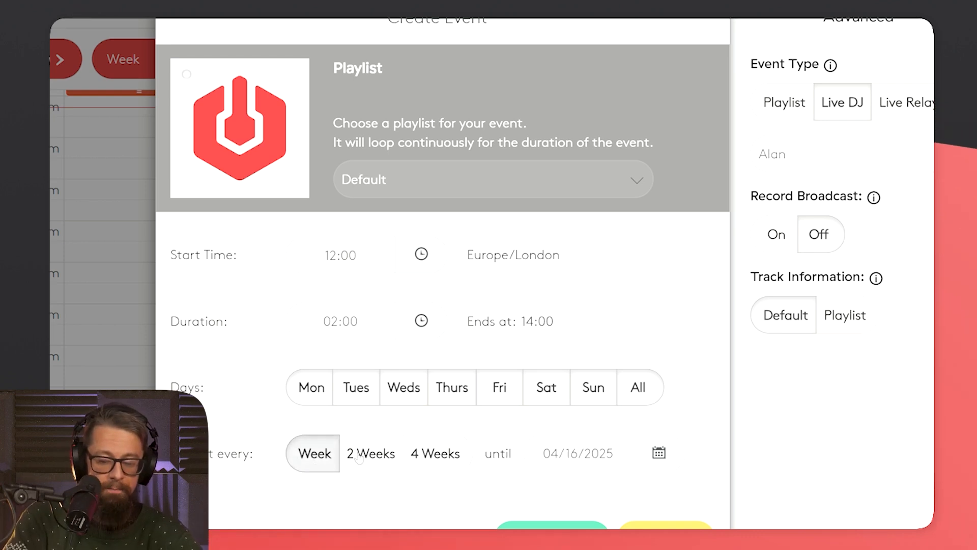
{"action": "left_click", "coordinate": [602, 466]}
{"action": "scroll", "coordinate": [602, 466], "scroll_direction": "down", "scroll_amount": 3}
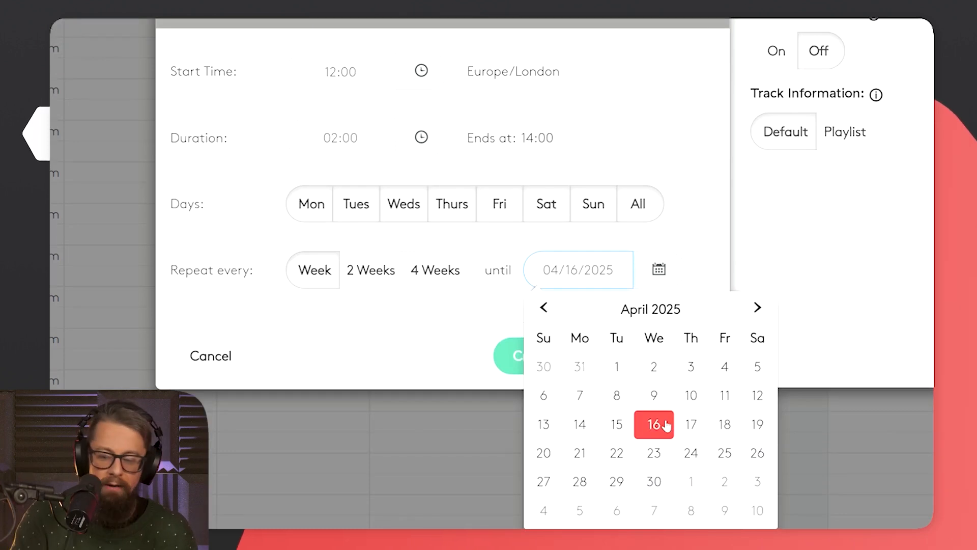
{"action": "left_click", "coordinate": [695, 224]}
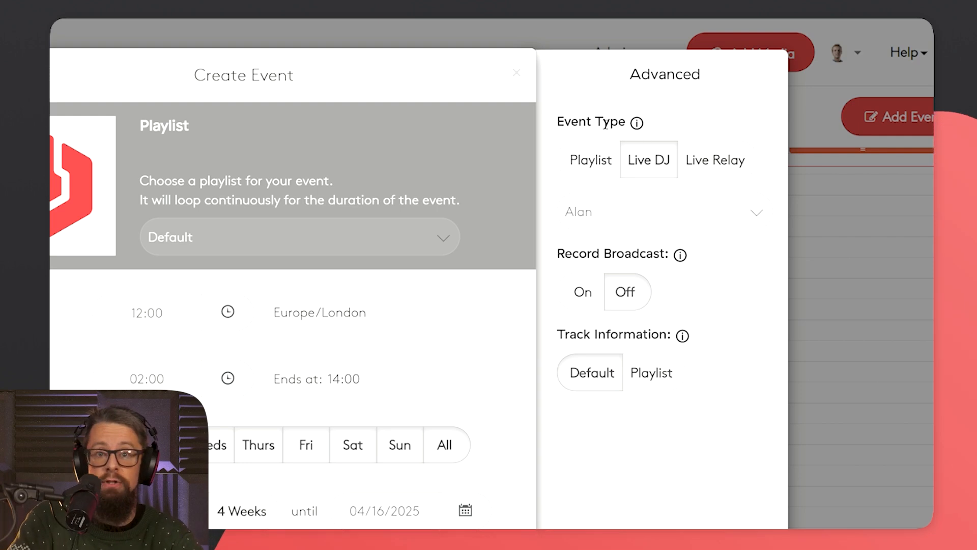
- Make it a Playlist event that plays the Christmas Show playlist, and create the event
{"action": "left_click", "coordinate": [593, 168]}
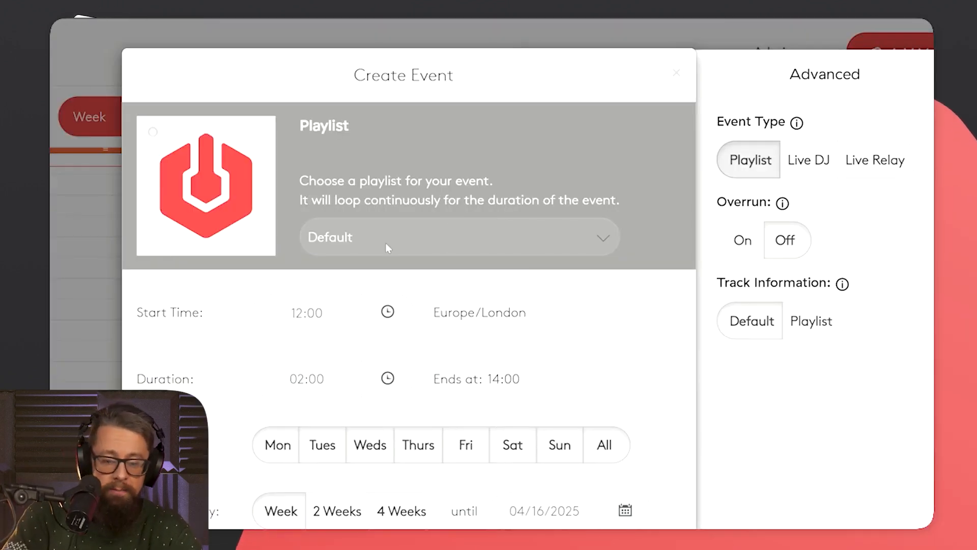
{"action": "left_click", "coordinate": [387, 245]}
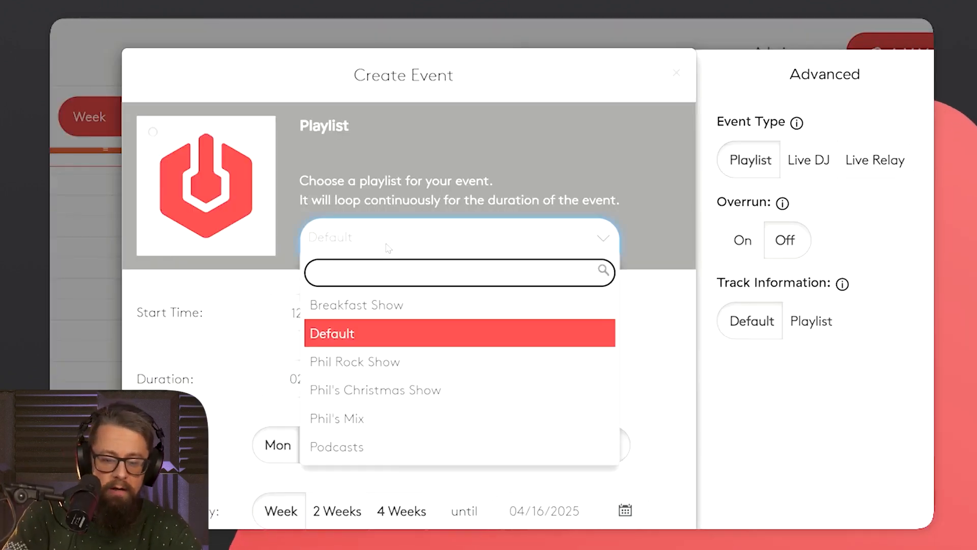
{"action": "left_click", "coordinate": [368, 391]}
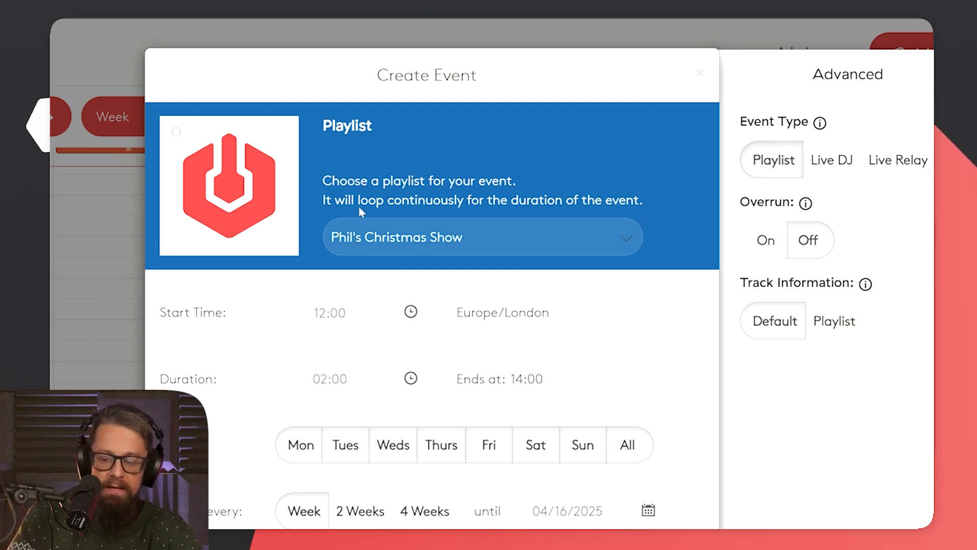
{"action": "scroll", "coordinate": [351, 209], "scroll_direction": "down", "scroll_amount": 1}
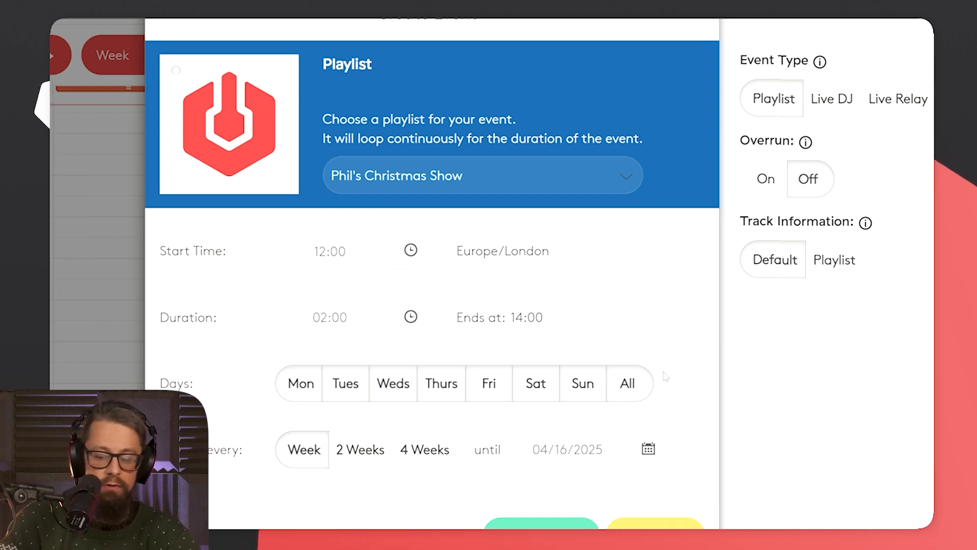
{"action": "scroll", "coordinate": [666, 376], "scroll_direction": "down", "scroll_amount": 3}
{"action": "left_click", "coordinate": [532, 415]}
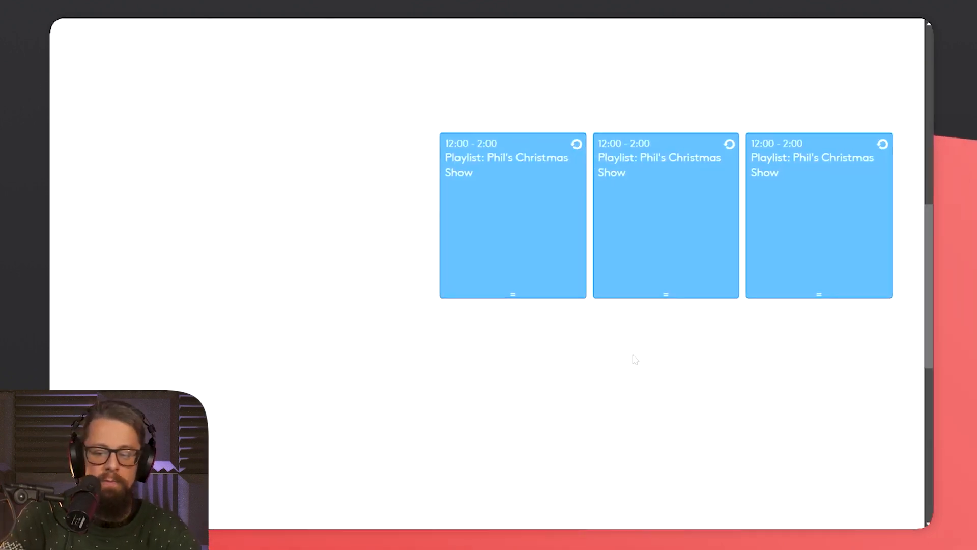
- Change Friday's 12:00 Christmas Show event to the Live DJ type and assign the Christmas show's host as the DJ
{"action": "scroll", "coordinate": [632, 354], "scroll_direction": "up", "scroll_amount": 3}
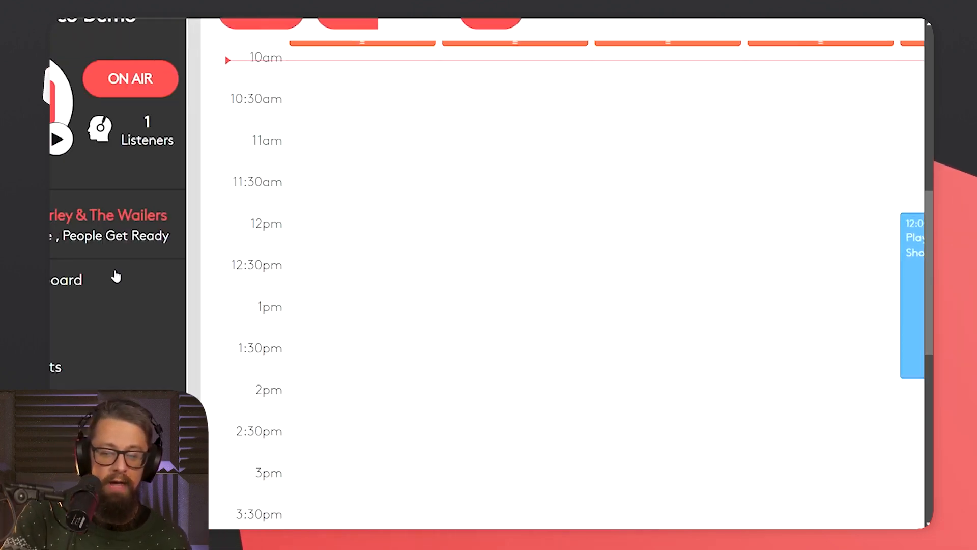
{"action": "scroll", "coordinate": [140, 219], "scroll_direction": "left", "scroll_amount": 1}
{"action": "scroll", "coordinate": [140, 219], "scroll_direction": "up", "scroll_amount": 3}
{"action": "scroll", "coordinate": [521, 290], "scroll_direction": "right", "scroll_amount": 10}
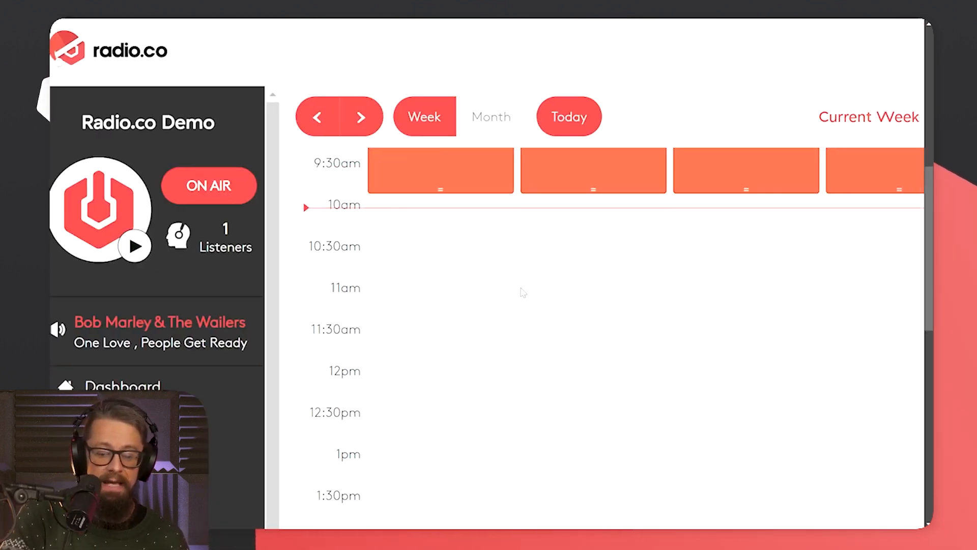
{"action": "scroll", "coordinate": [523, 291], "scroll_direction": "down", "scroll_amount": 2}
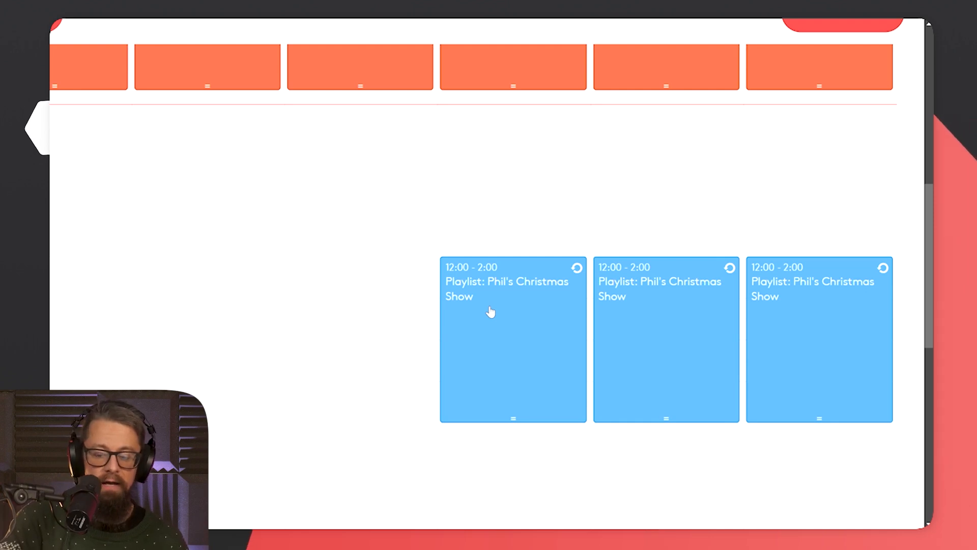
{"action": "left_click", "coordinate": [491, 311]}
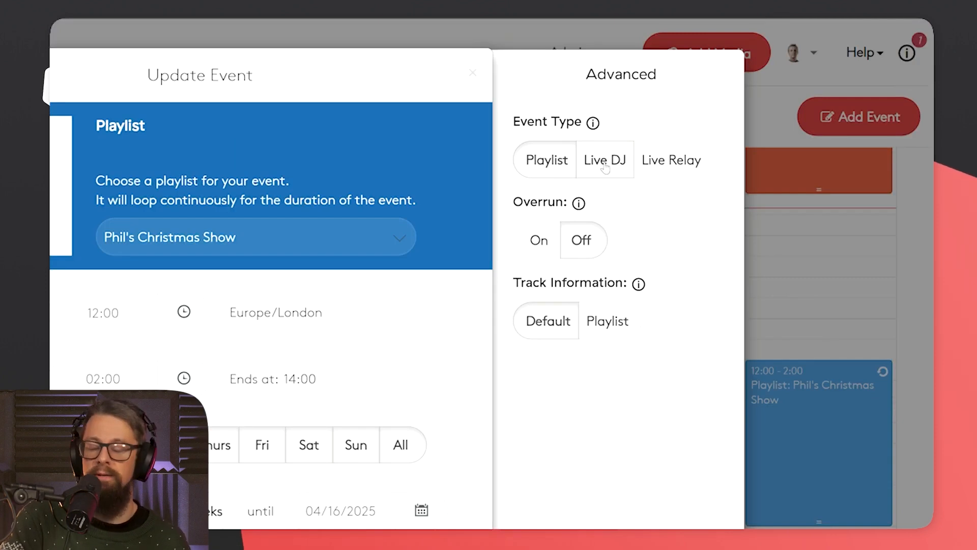
{"action": "left_click", "coordinate": [606, 168]}
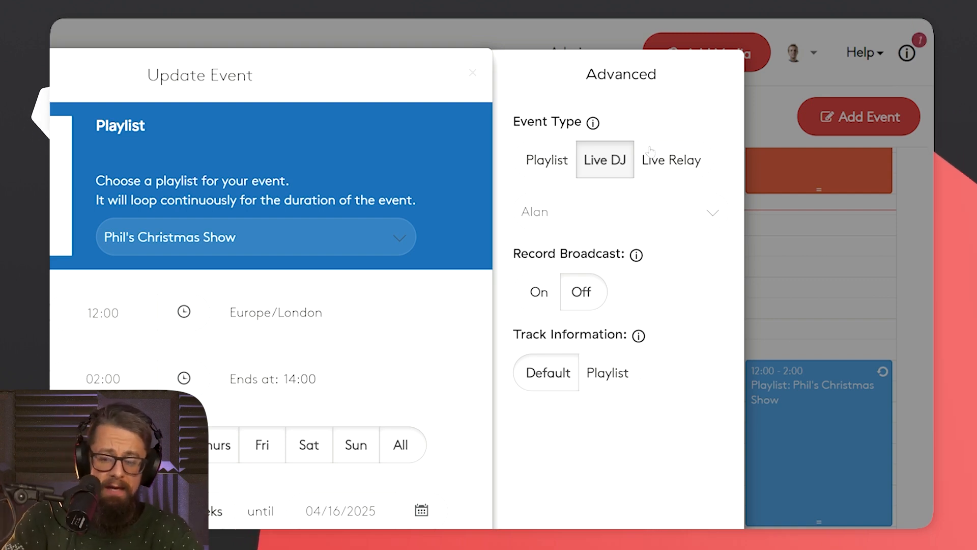
{"action": "left_click", "coordinate": [582, 218]}
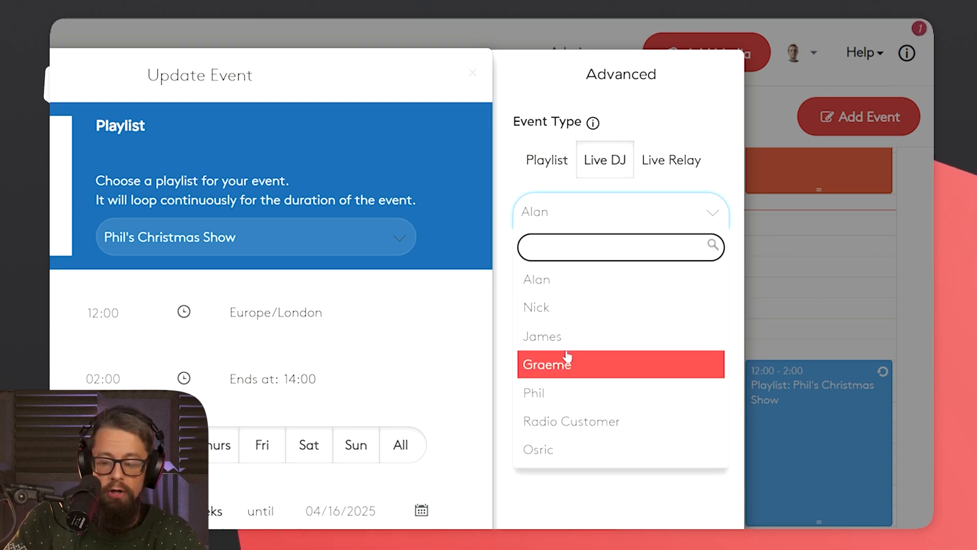
{"action": "left_click", "coordinate": [548, 394]}
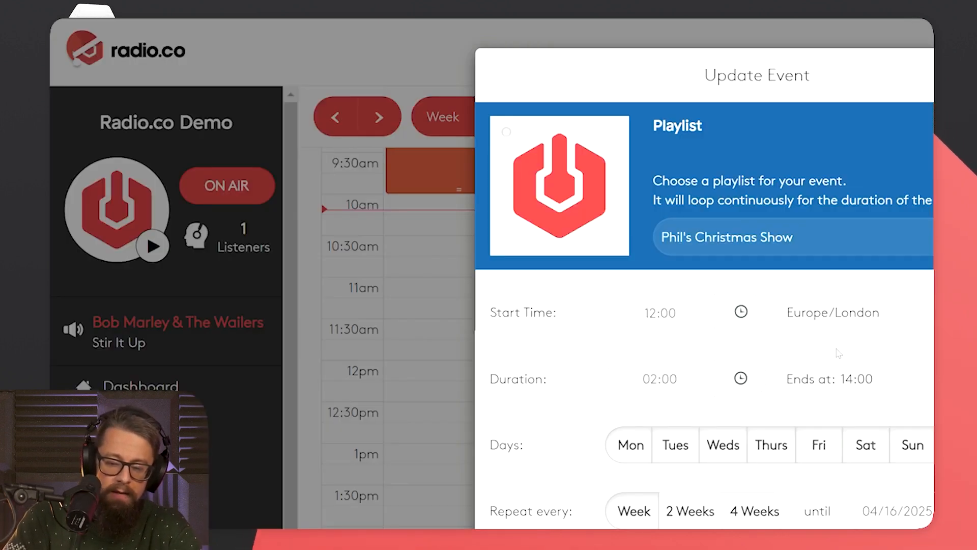
- Turn on broadcast recording for the live event and apply the update to all events in the series
{"action": "scroll", "coordinate": [825, 365], "scroll_direction": "right", "scroll_amount": 7}
{"action": "scroll", "coordinate": [827, 365], "scroll_direction": "right", "scroll_amount": 1}
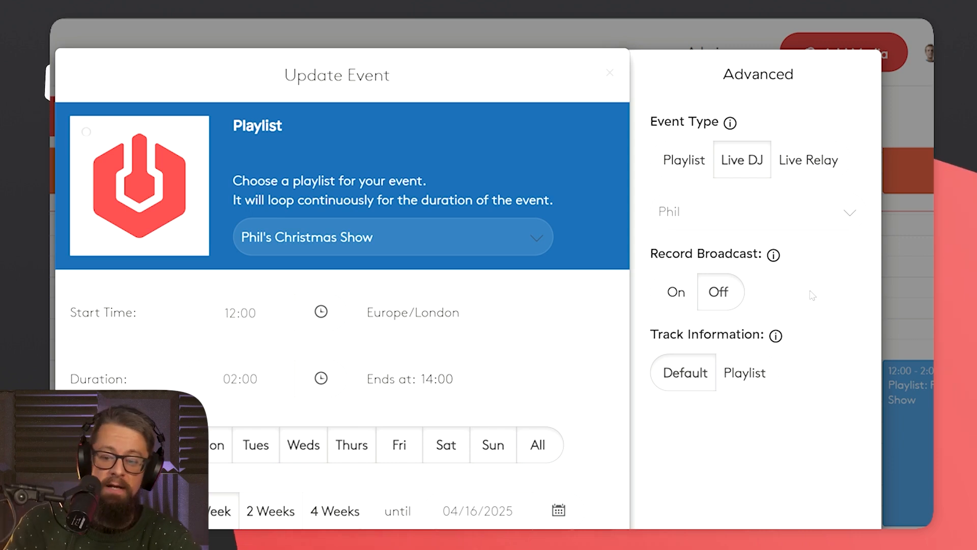
{"action": "left_click", "coordinate": [680, 305]}
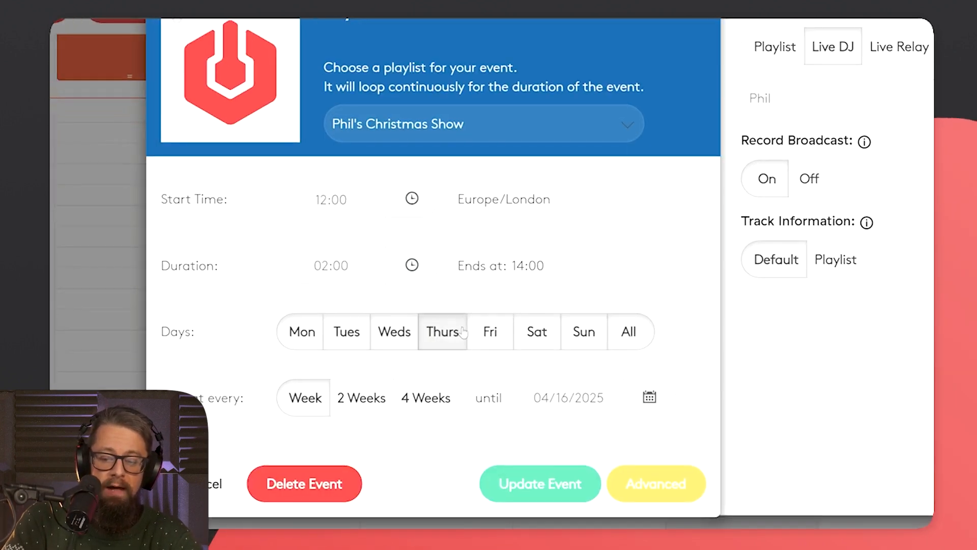
{"action": "left_click", "coordinate": [548, 491]}
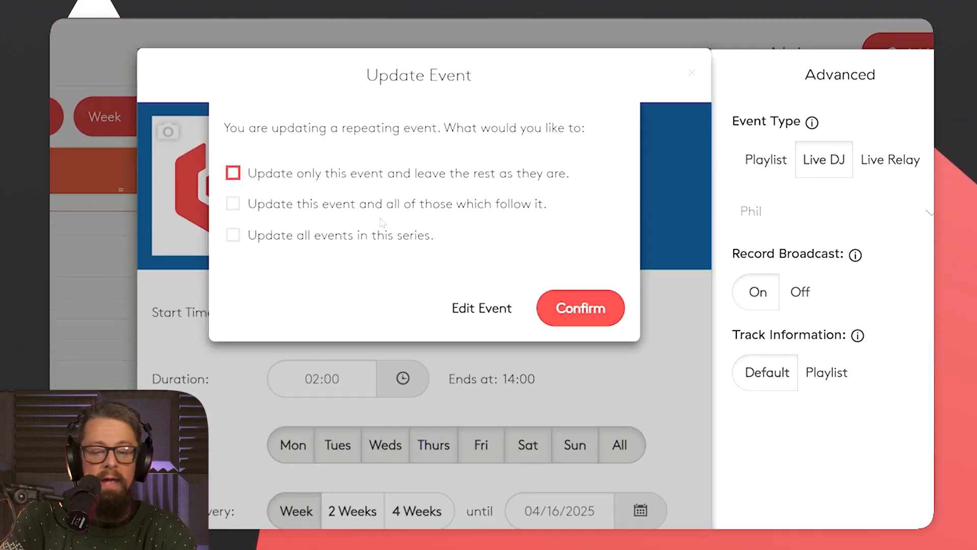
{"action": "left_click", "coordinate": [362, 236]}
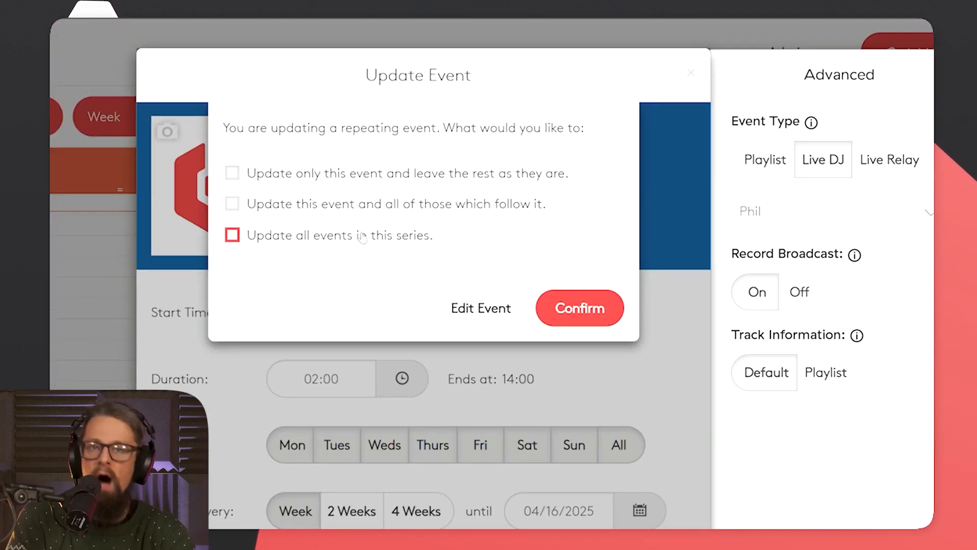
{"action": "left_click", "coordinate": [591, 316]}
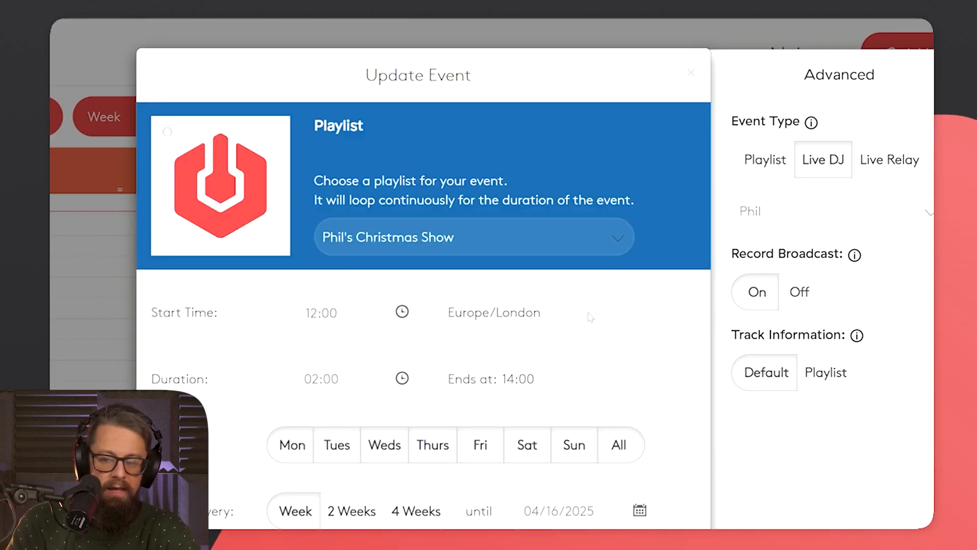
- Review the updated 12:00 events in the calendar and Friday's event settings, including its backup playlist
{"action": "scroll", "coordinate": [591, 318], "scroll_direction": "right", "scroll_amount": 4}
{"action": "scroll", "coordinate": [591, 318], "scroll_direction": "down", "scroll_amount": 2}
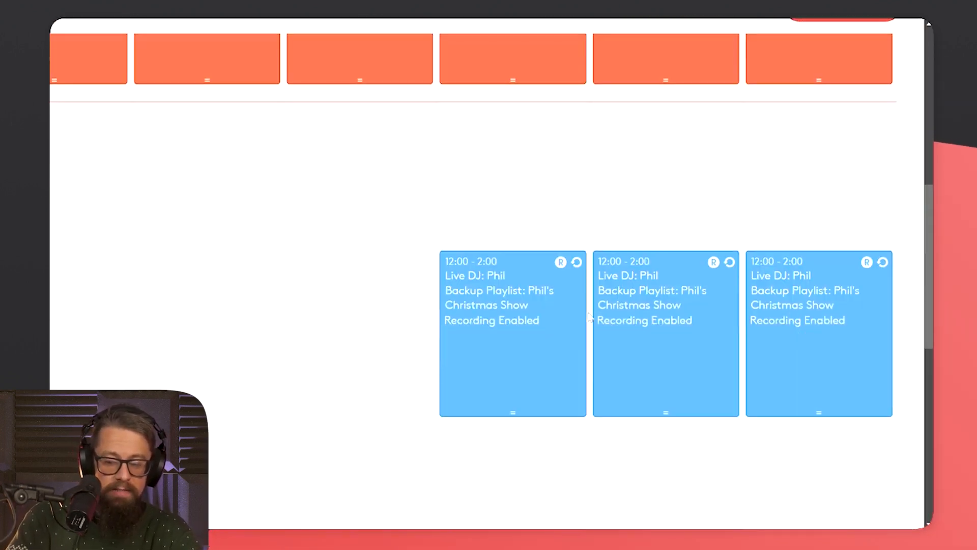
{"action": "scroll", "coordinate": [469, 304], "scroll_direction": "up", "scroll_amount": 5}
{"action": "scroll", "coordinate": [470, 305], "scroll_direction": "right", "scroll_amount": 2}
{"action": "scroll", "coordinate": [470, 305], "scroll_direction": "down", "scroll_amount": 1}
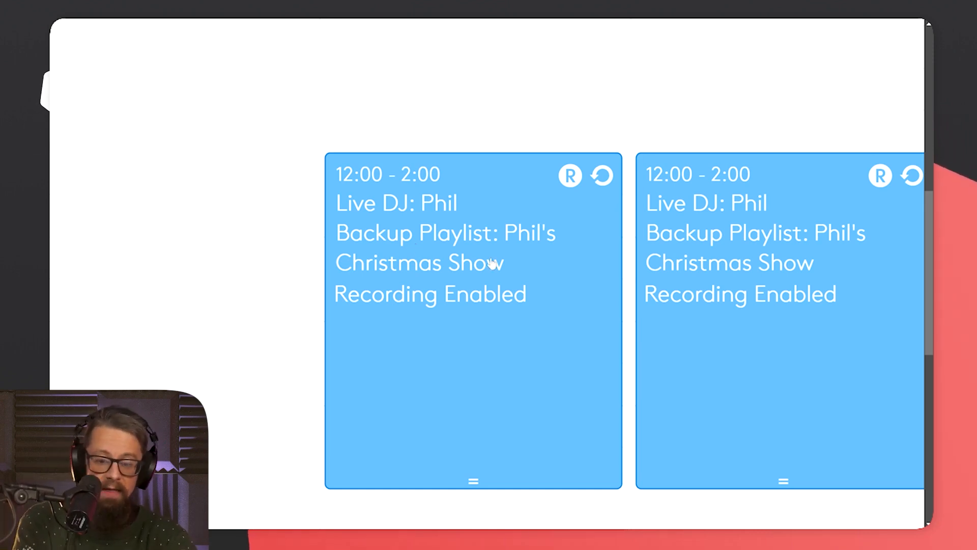
{"action": "left_click", "coordinate": [450, 262]}
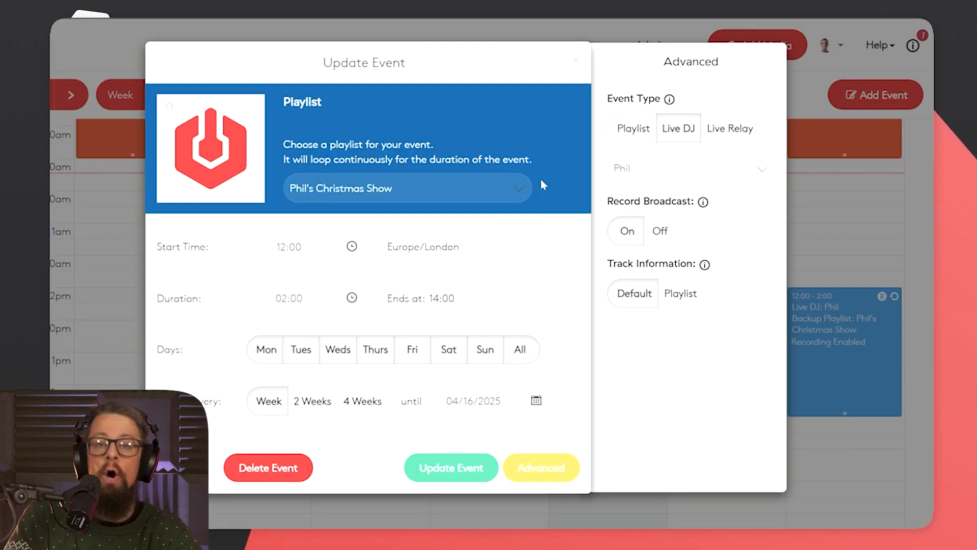
{"action": "key", "text": "Escape"}
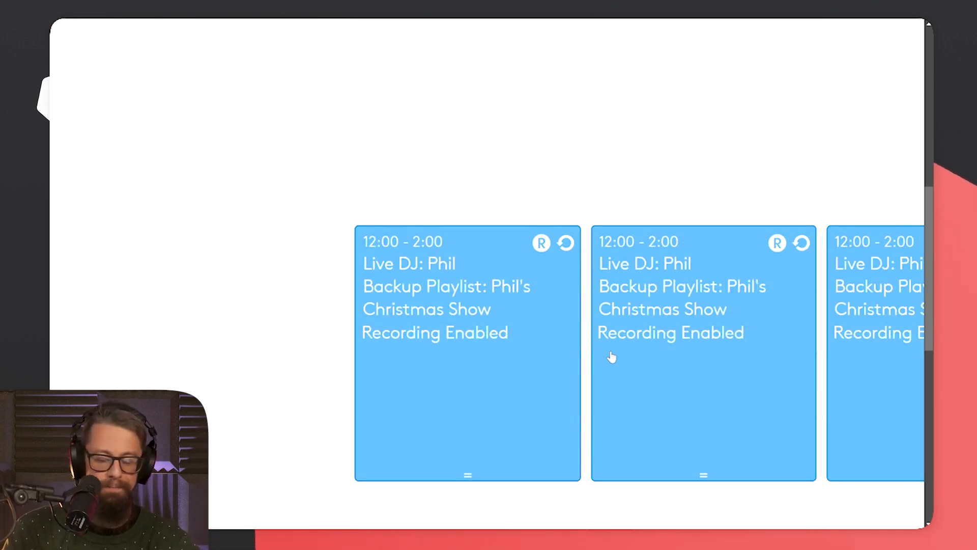
- Change Friday's 12:00 event to a Live Relay of The Howard Stern Show and update all events in the series
{"action": "left_click", "coordinate": [448, 340]}
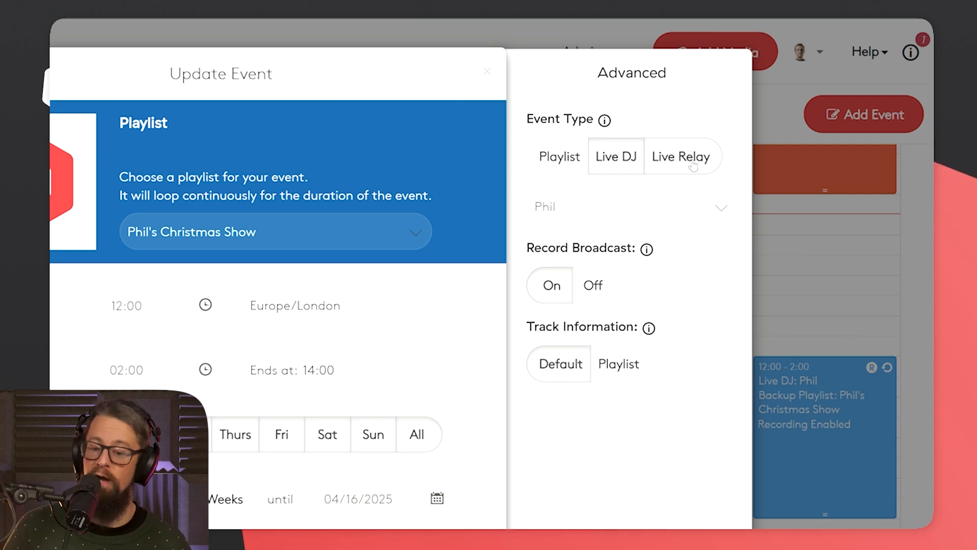
{"action": "left_click", "coordinate": [686, 168]}
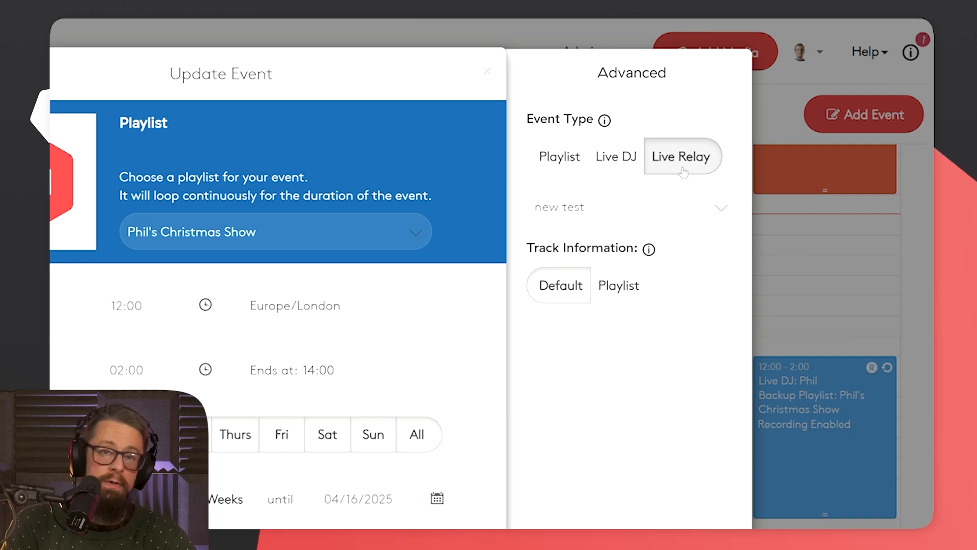
{"action": "left_click", "coordinate": [674, 209]}
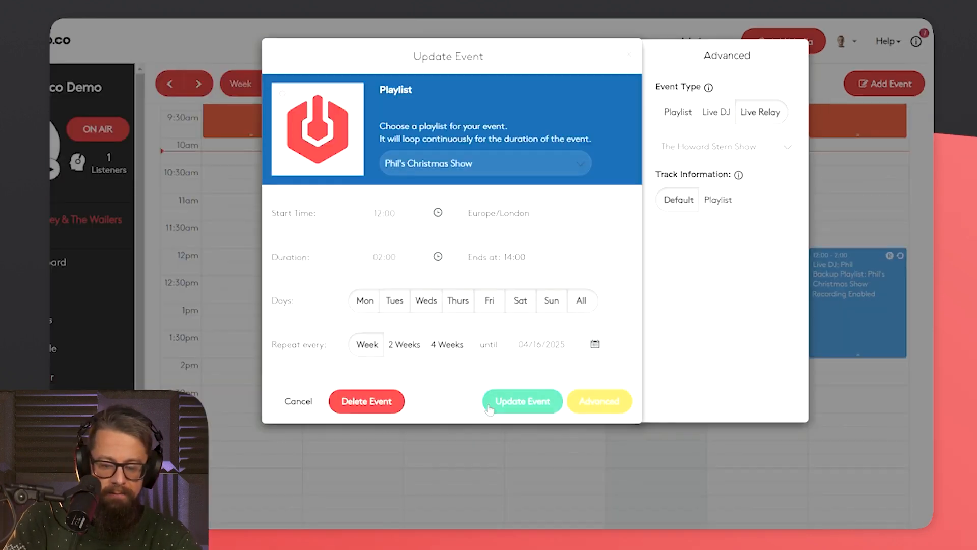
{"action": "left_click", "coordinate": [509, 401]}
{"action": "left_click", "coordinate": [448, 162]}
{"action": "left_click", "coordinate": [550, 220]}
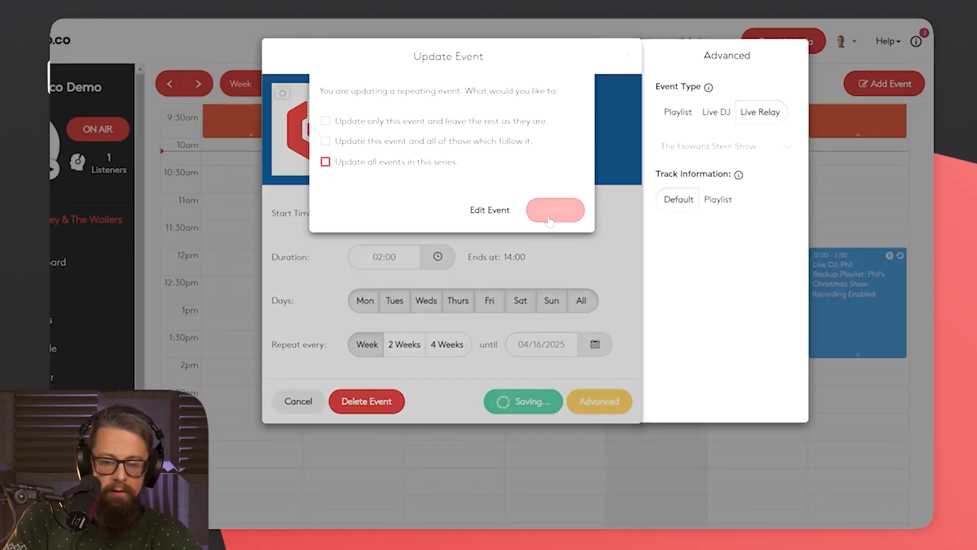
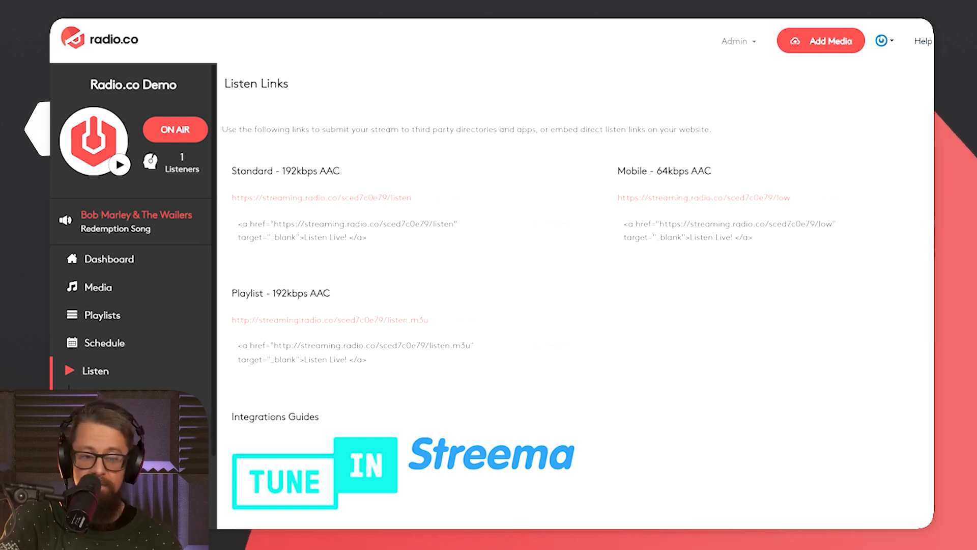
- Look over the station's embeddable web players and the add-ons offered for a website, Alexa skill and mobile apps
{"action": "left_click", "coordinate": [102, 399]}
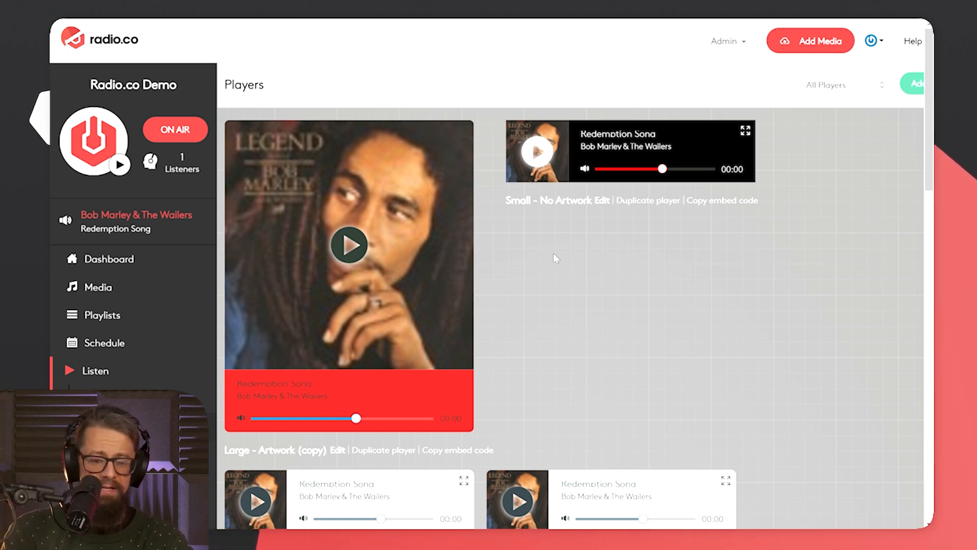
{"action": "scroll", "coordinate": [838, 175], "scroll_direction": "right", "scroll_amount": 1}
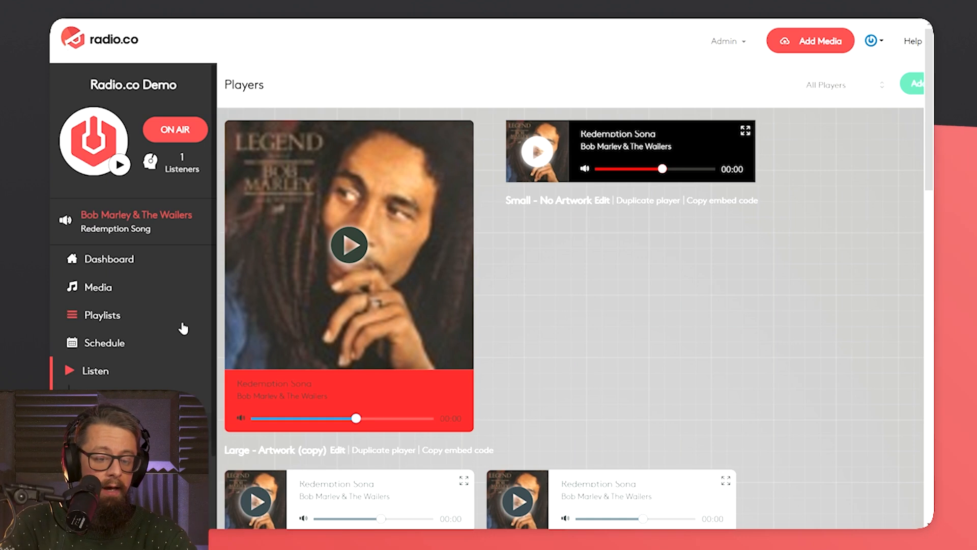
{"action": "scroll", "coordinate": [126, 377], "scroll_direction": "down", "scroll_amount": 3}
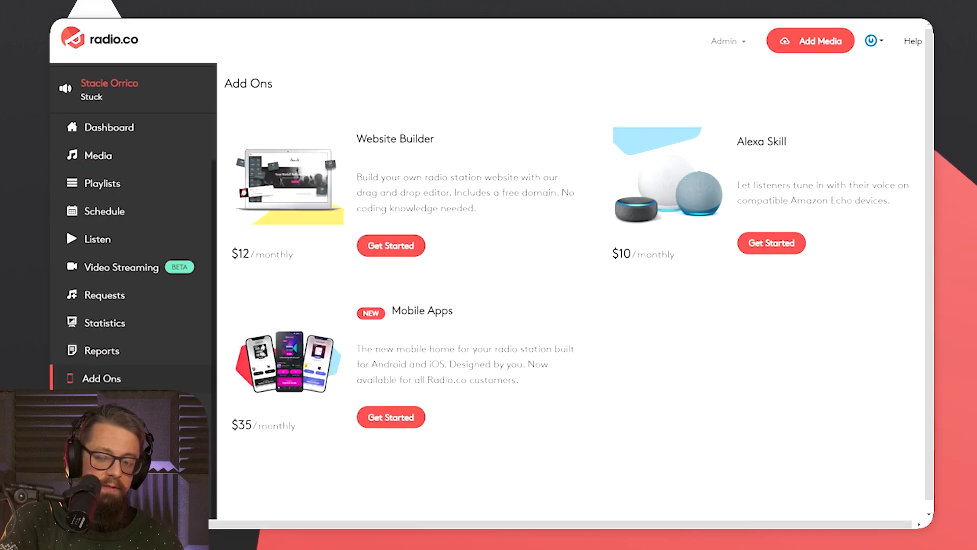
{"action": "scroll", "coordinate": [509, 322], "scroll_direction": "right", "scroll_amount": 2}
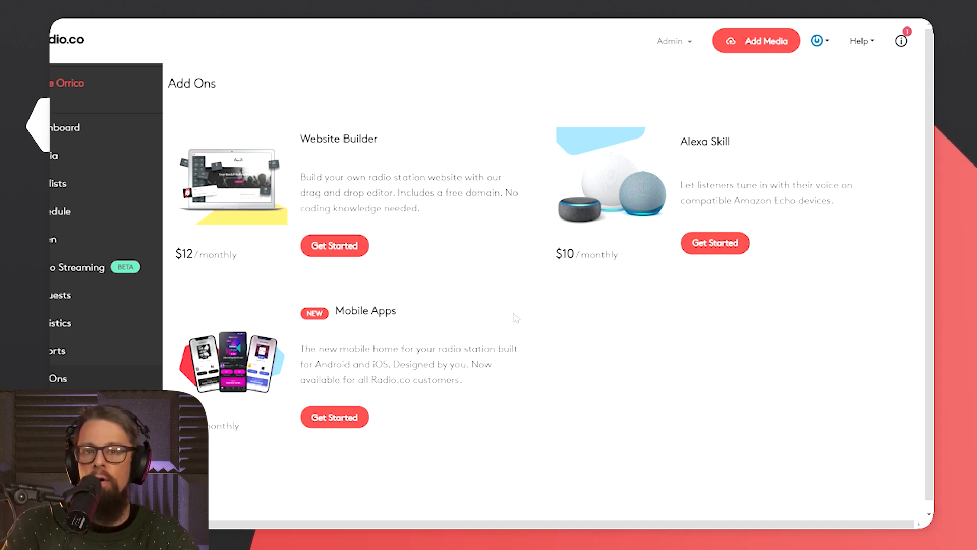
{"action": "scroll", "coordinate": [517, 318], "scroll_direction": "left", "scroll_amount": 1}
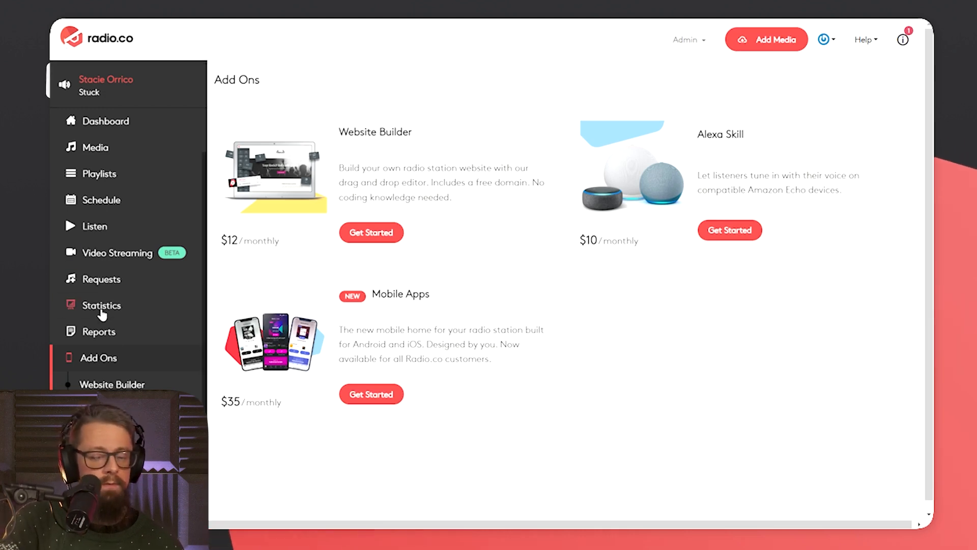
- Examine the listener statistics, covering the 30-day overview and the real-time listener map and connection list
{"action": "left_click", "coordinate": [100, 306]}
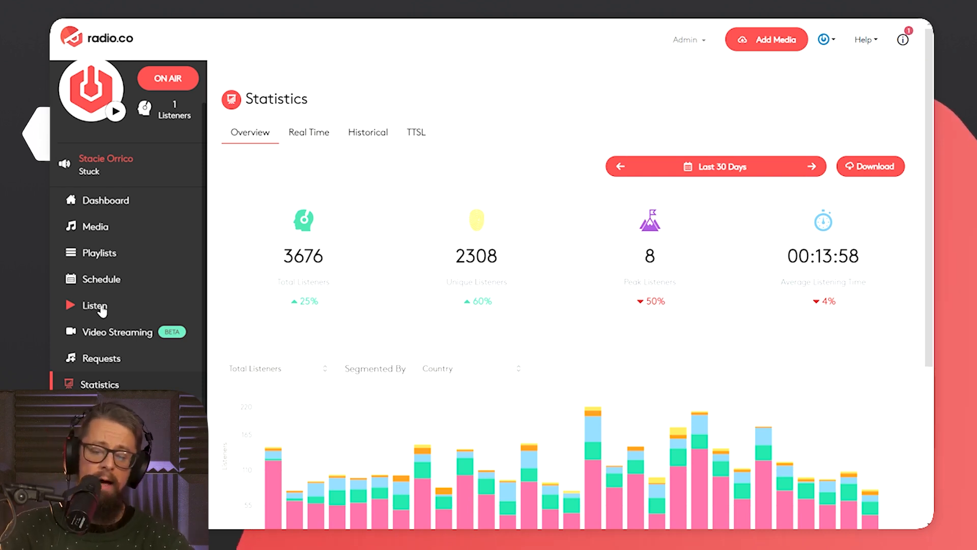
{"action": "scroll", "coordinate": [99, 306], "scroll_direction": "down", "scroll_amount": 5}
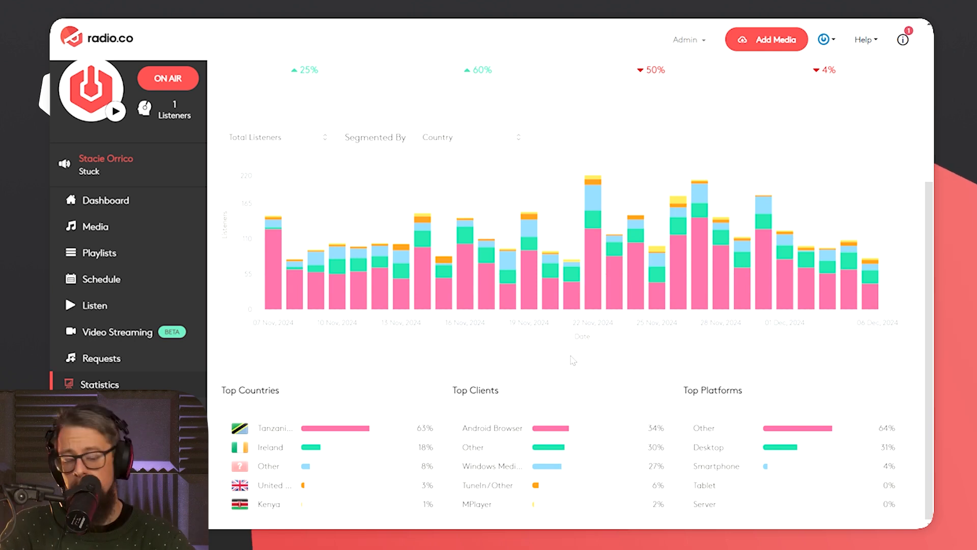
{"action": "scroll", "coordinate": [573, 360], "scroll_direction": "up", "scroll_amount": 4}
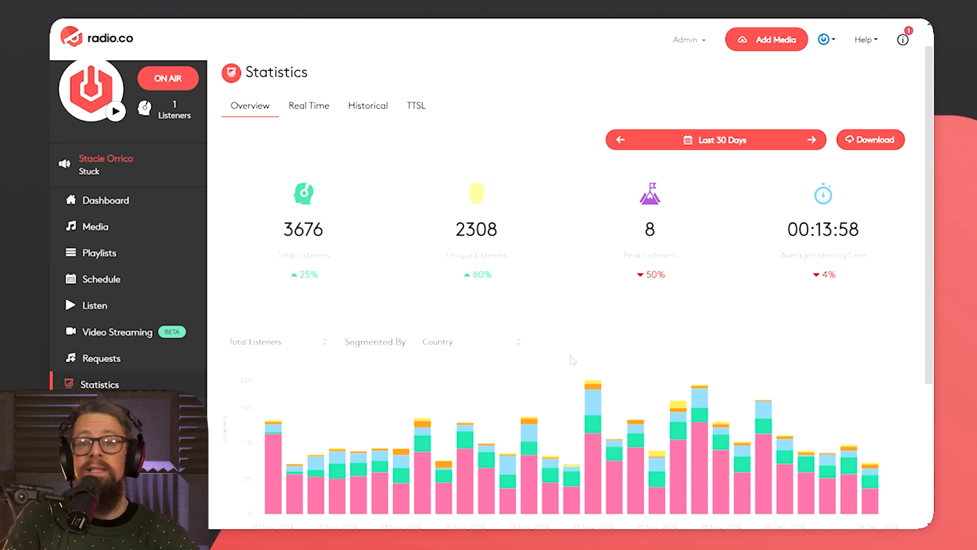
{"action": "left_click", "coordinate": [306, 108]}
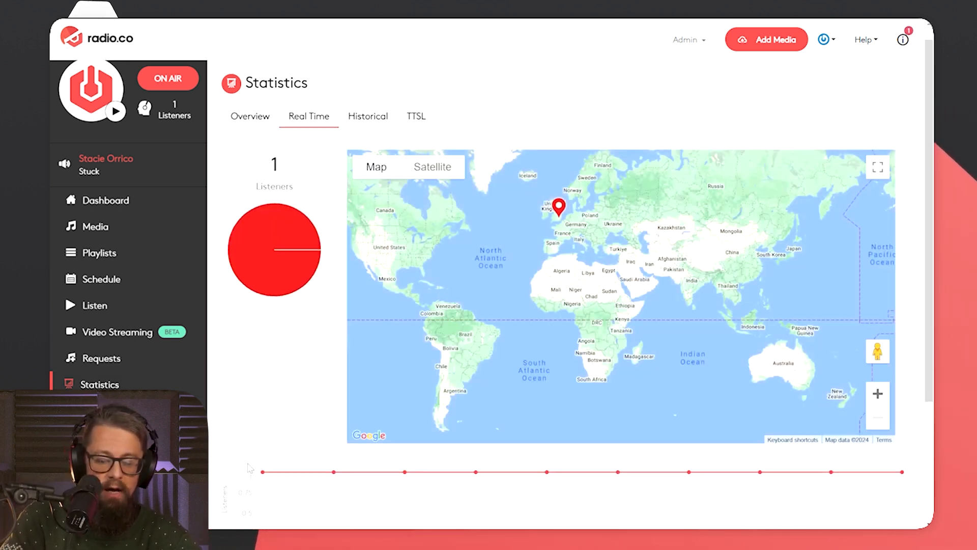
{"action": "scroll", "coordinate": [373, 493], "scroll_direction": "down", "scroll_amount": 4}
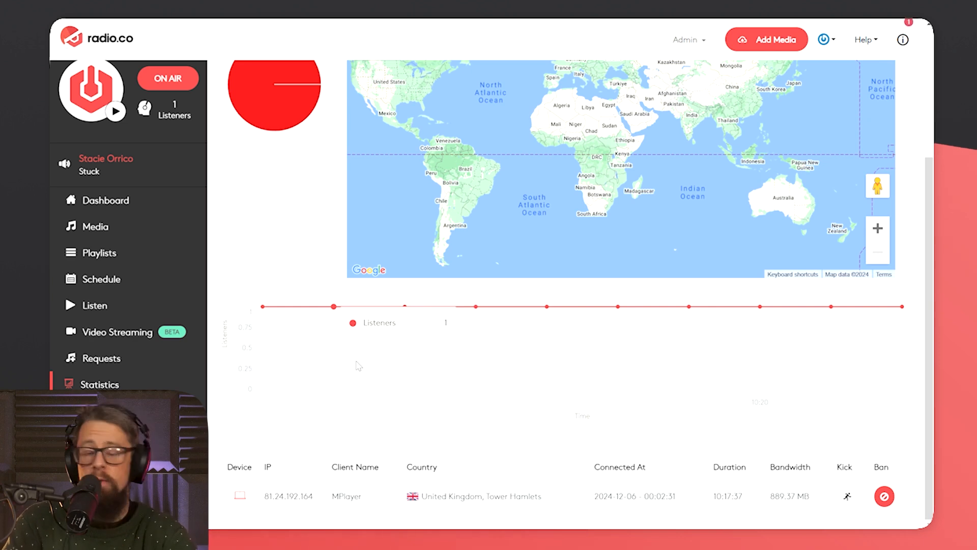
{"action": "scroll", "coordinate": [282, 196], "scroll_direction": "up", "scroll_amount": 3}
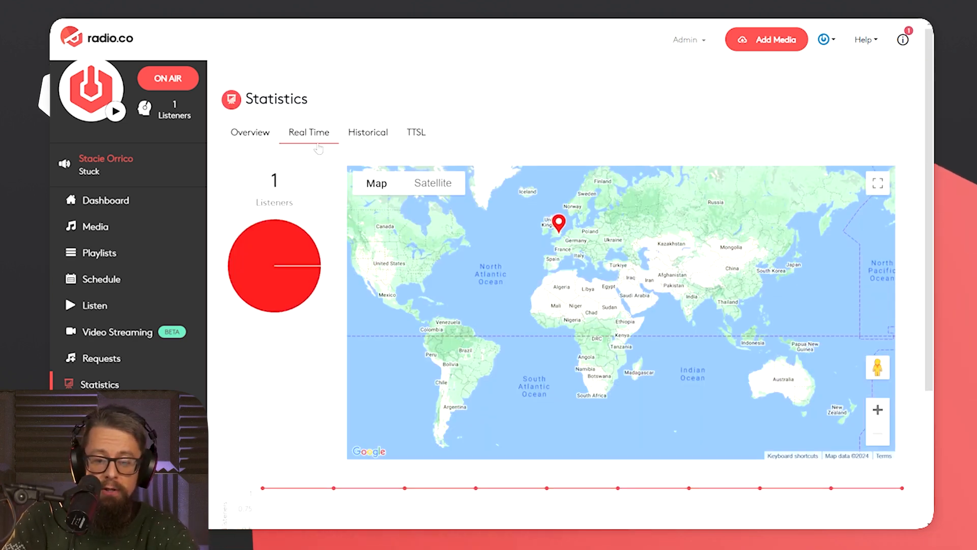
{"action": "left_click", "coordinate": [248, 143]}
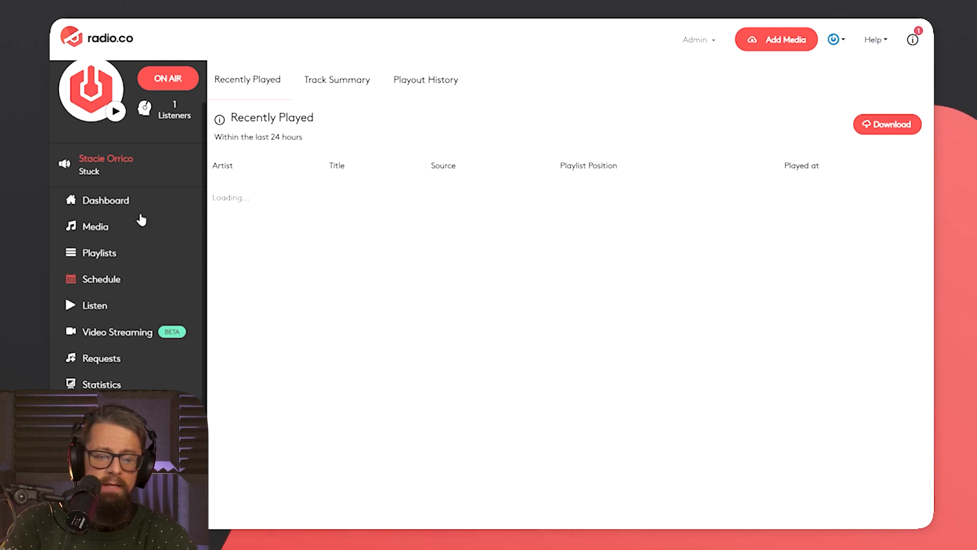
- Return to the station dashboard to check its on-air status, current track and upcoming schedule
{"action": "left_click", "coordinate": [123, 201]}
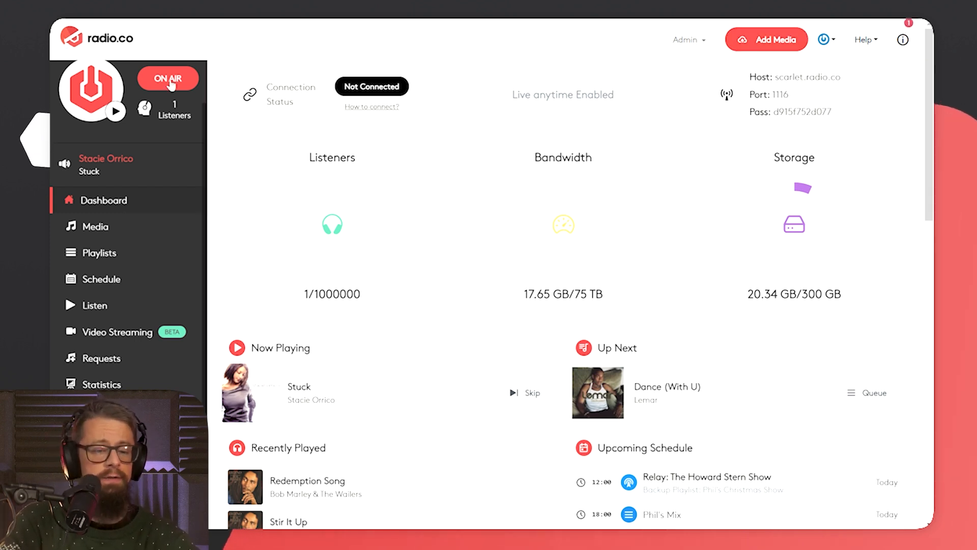
{"action": "scroll", "coordinate": [161, 195], "scroll_direction": "up", "scroll_amount": 1}
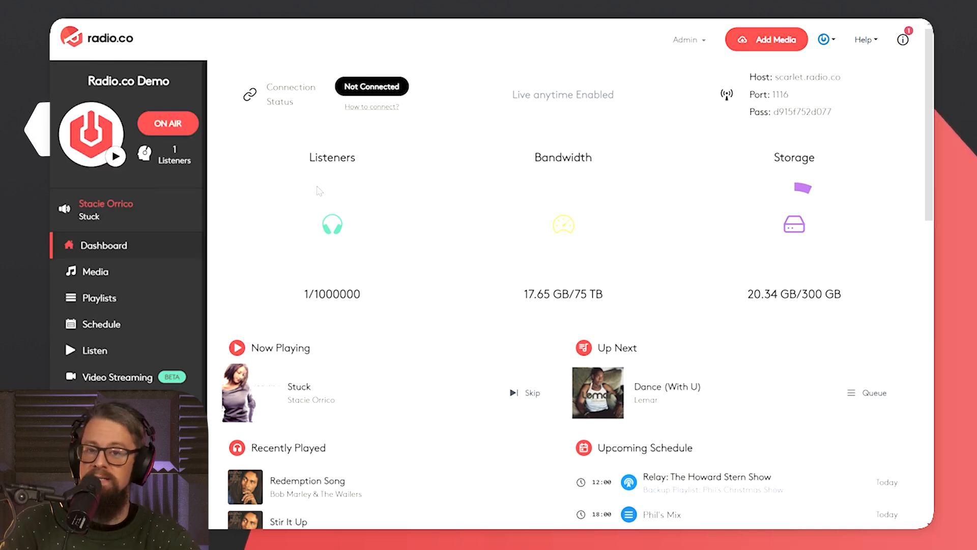